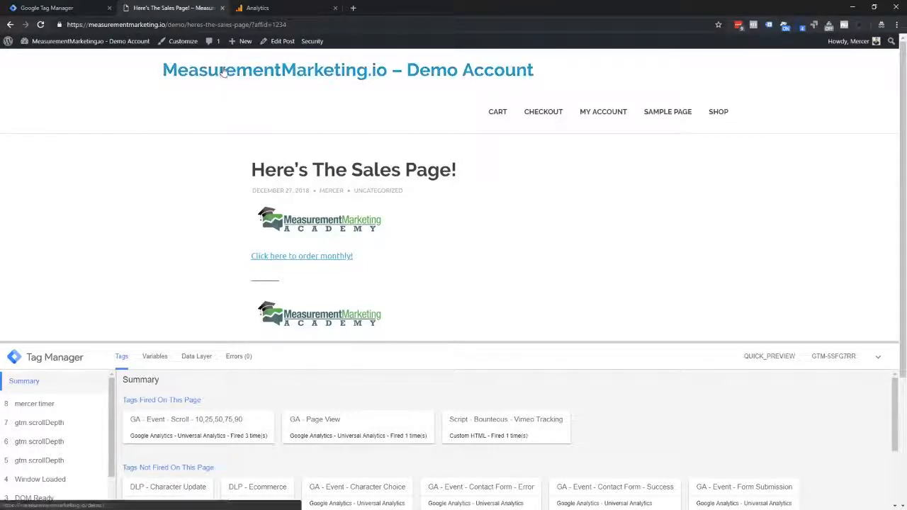
Check the affid parameter and its value in the sales page URL, and open the property's Custom Dimensions in Google Analytics.
double_click(261, 24)
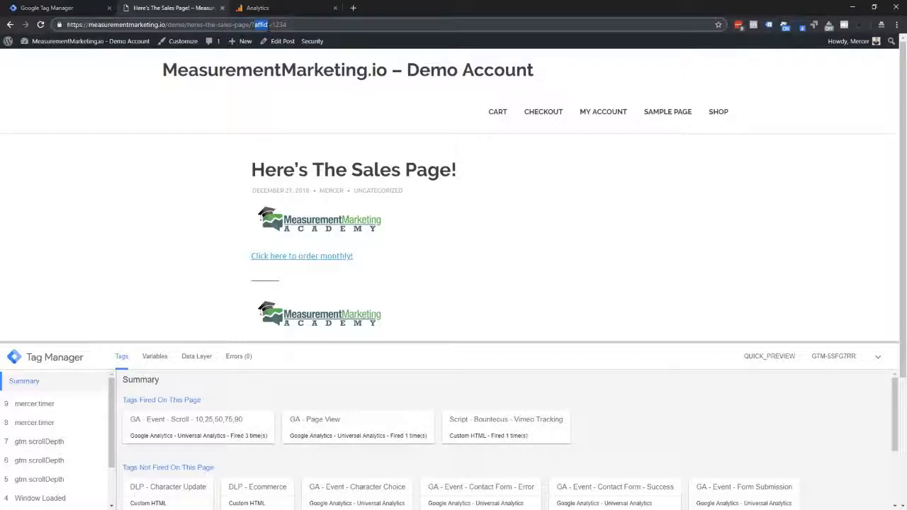
double_click(279, 24)
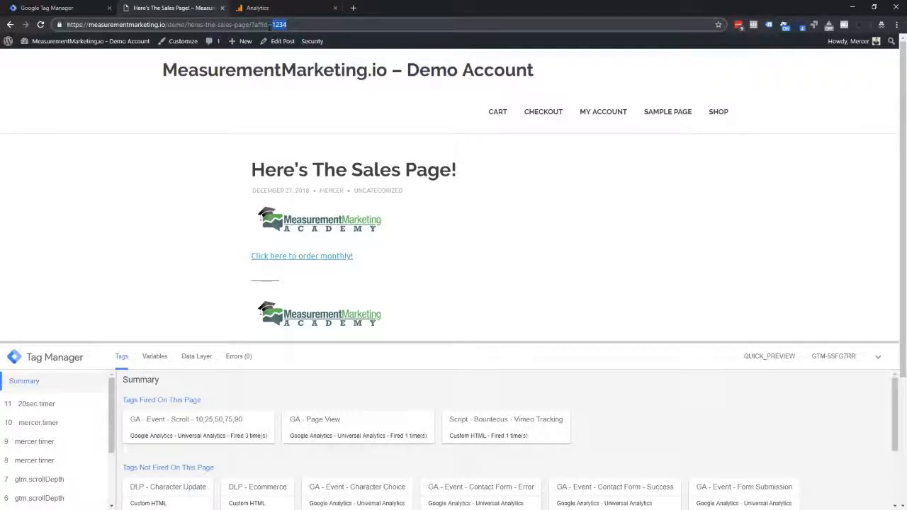
left_click(278, 10)
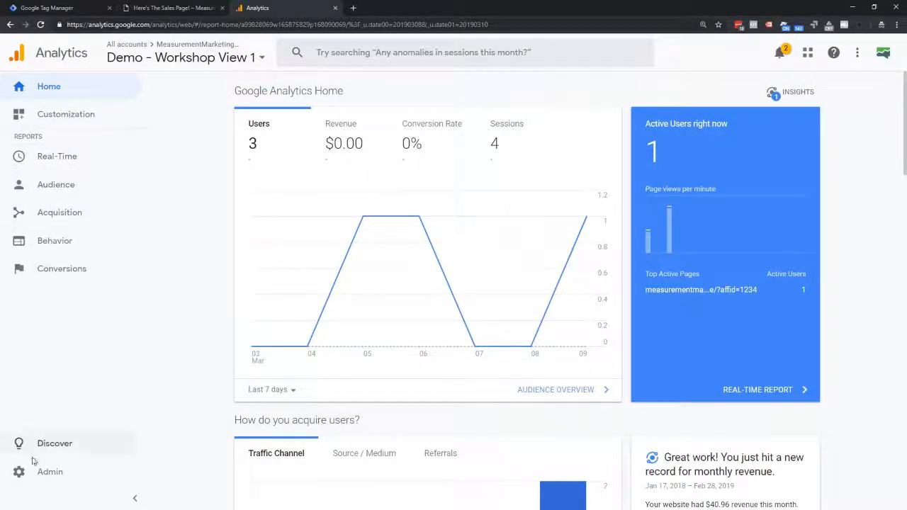
left_click(39, 478)
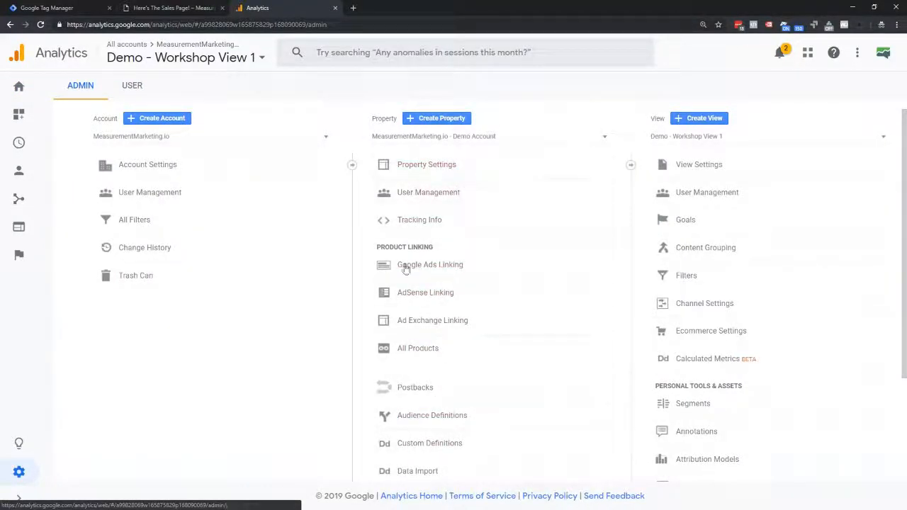
left_click(407, 454)
scroll(512, 432, "down", 2)
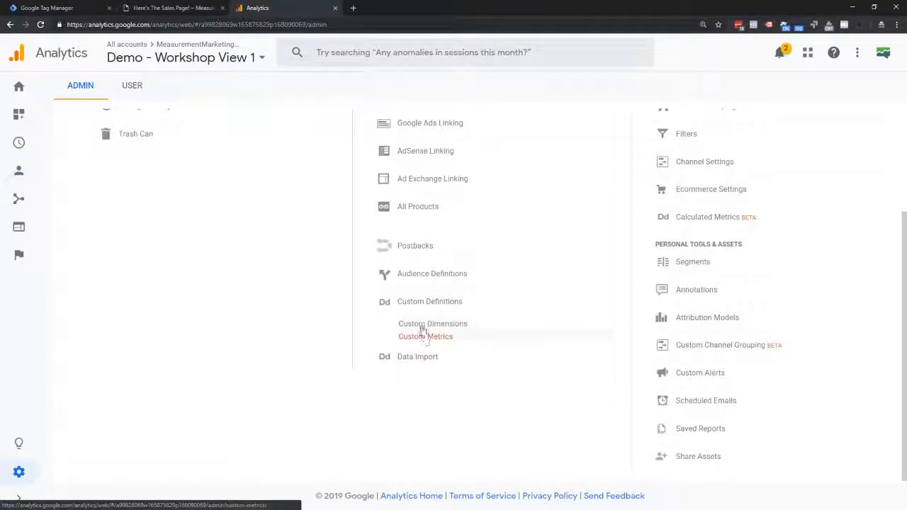
left_click(420, 325)
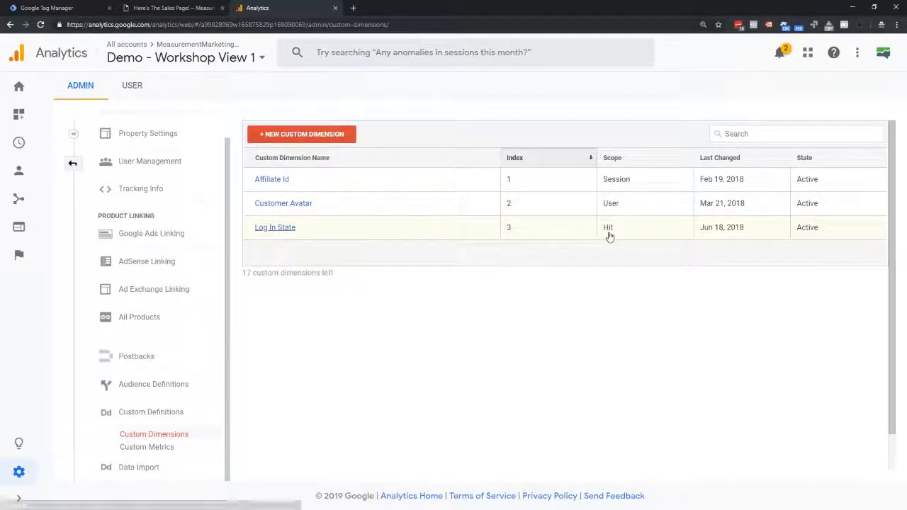
Start a new custom dimension and name it Whatever You Want.
left_click(281, 140)
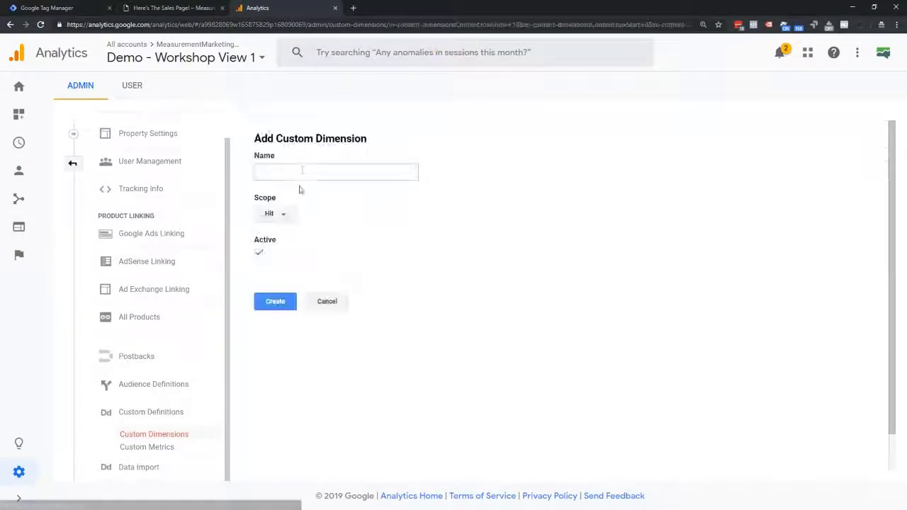
left_click(287, 175)
type("What Ty")
key("BackSpace")
key("BackSpace")
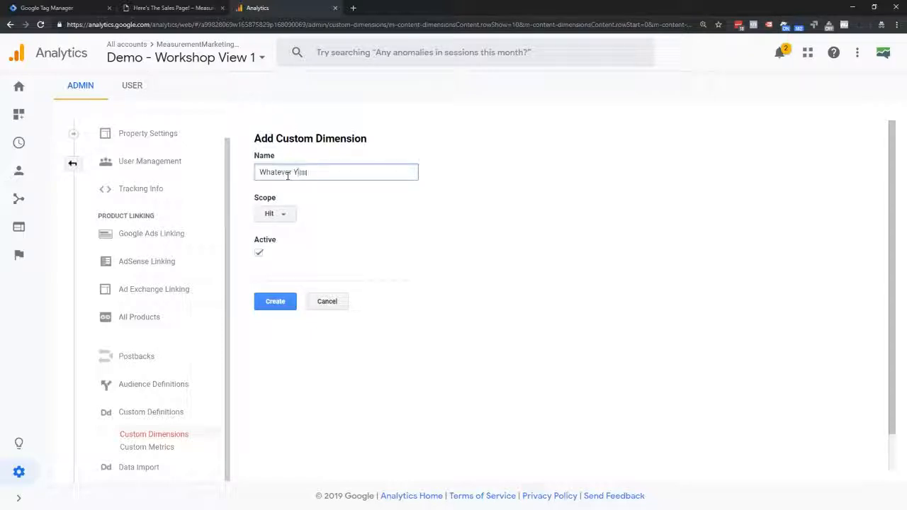
key("BackSpace")
key("BackSpace")
key("BackSpace")
key("BackSpace")
key("BackSpace")
key("BackSpace")
Review the scope options, keep Hit, and create the custom dimension as inactive.
left_click(273, 213)
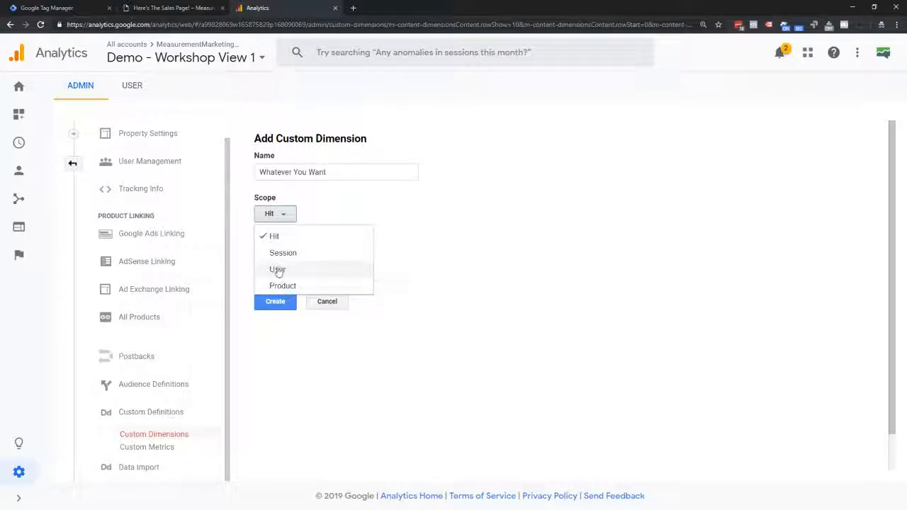
left_click(282, 347)
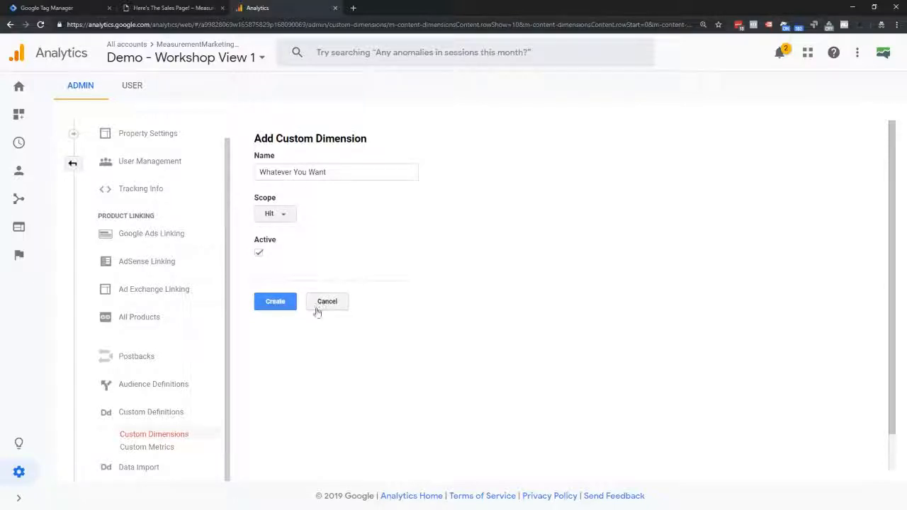
left_click(278, 305)
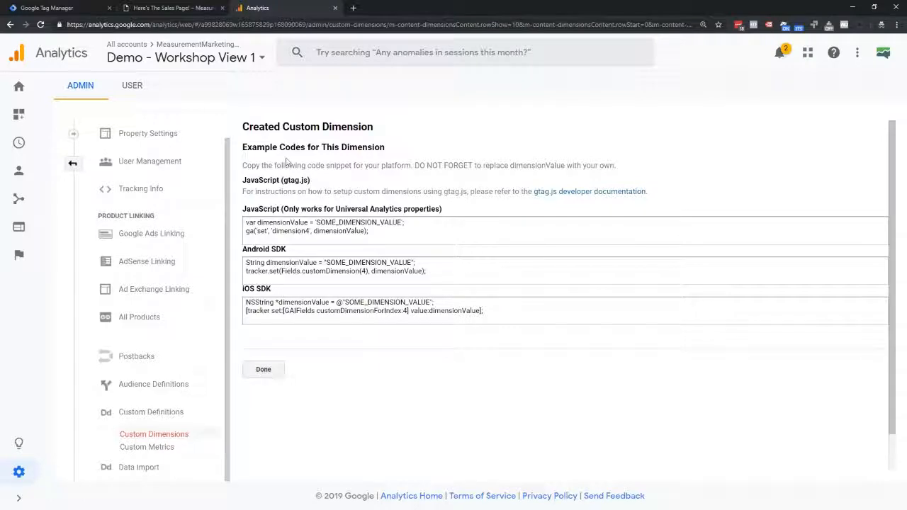
left_click(265, 369)
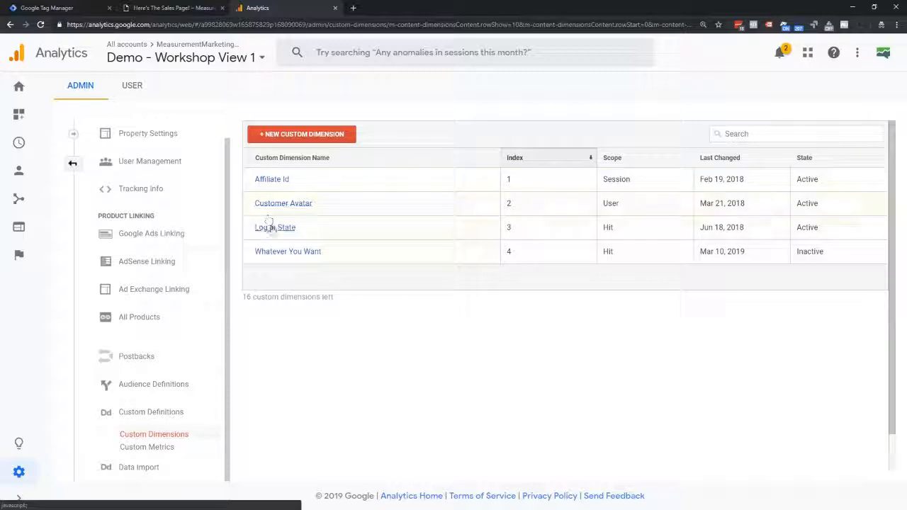
View the formatting types offered for a new custom metric, and return to the custom dimensions list without creating a metric.
left_click(156, 453)
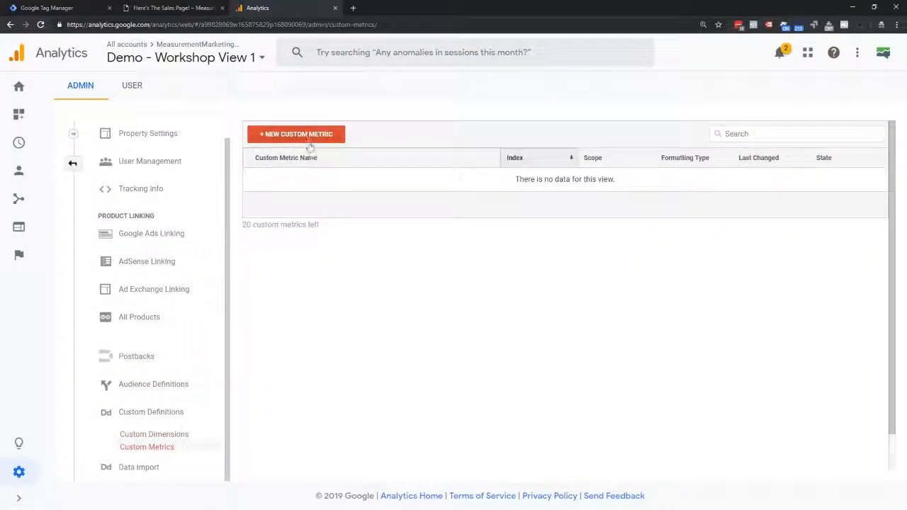
left_click(307, 137)
left_click(349, 173)
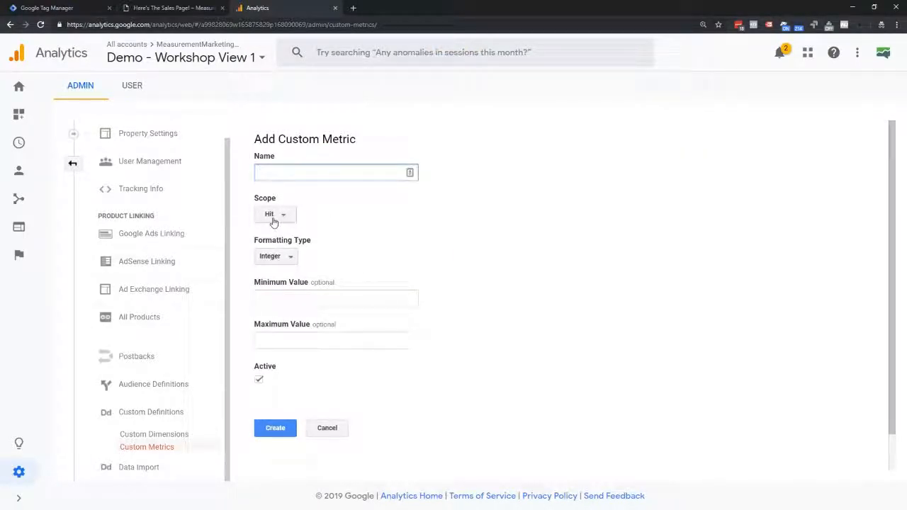
left_click(283, 262)
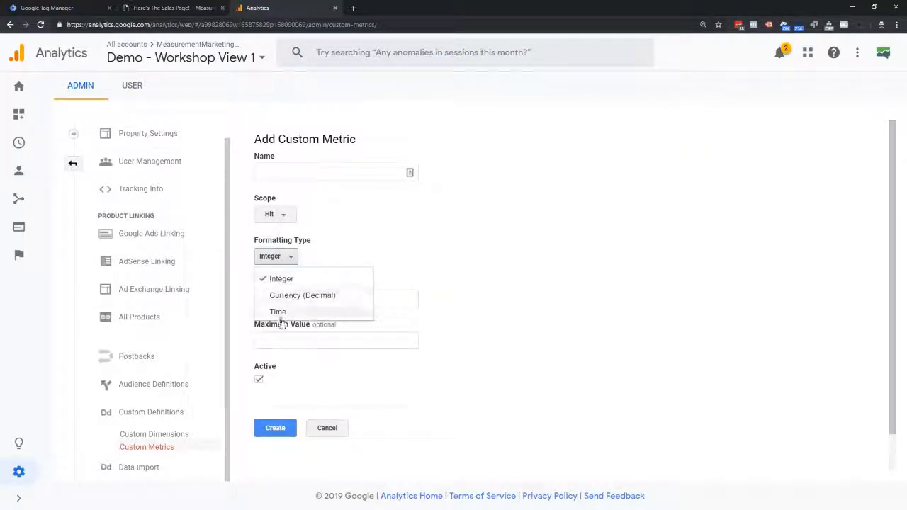
left_click(316, 281)
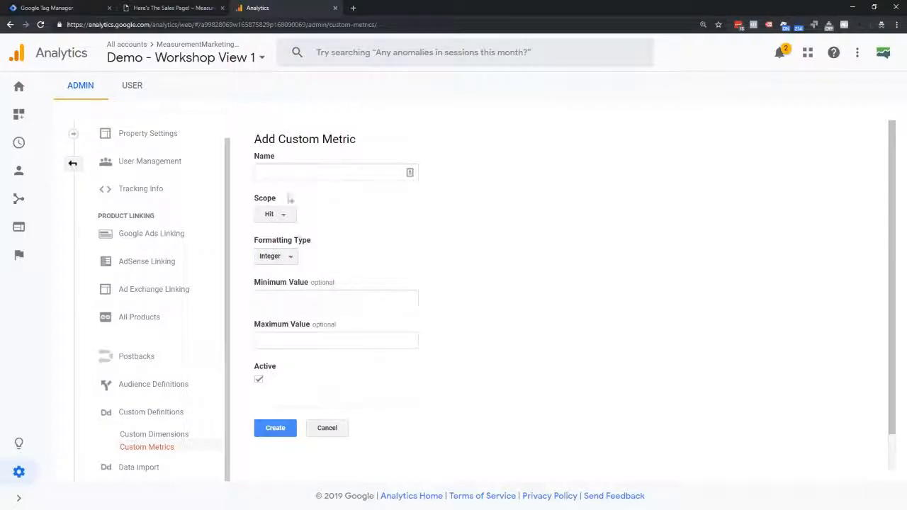
left_click(151, 437)
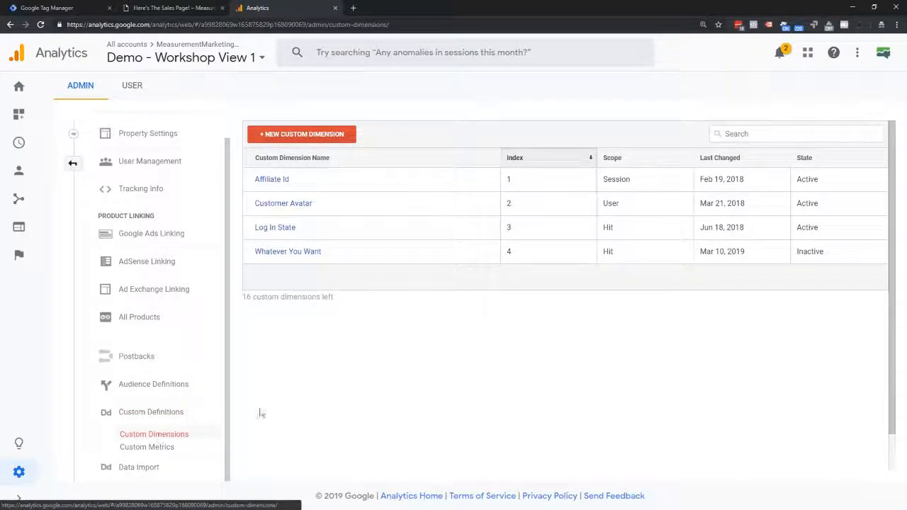
left_click(524, 190)
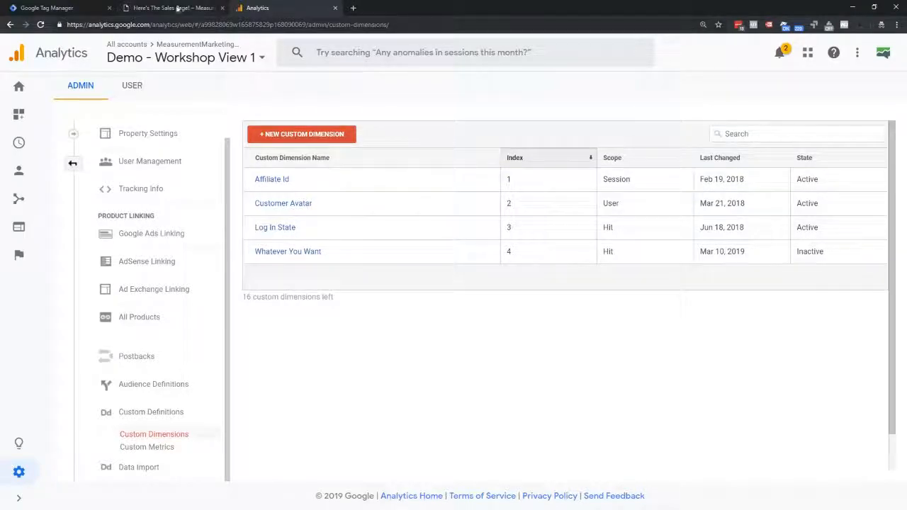
Switch to Google Tag Manager and open the user-defined variable GAS - MM.io - Demo for editing.
left_click(63, 9)
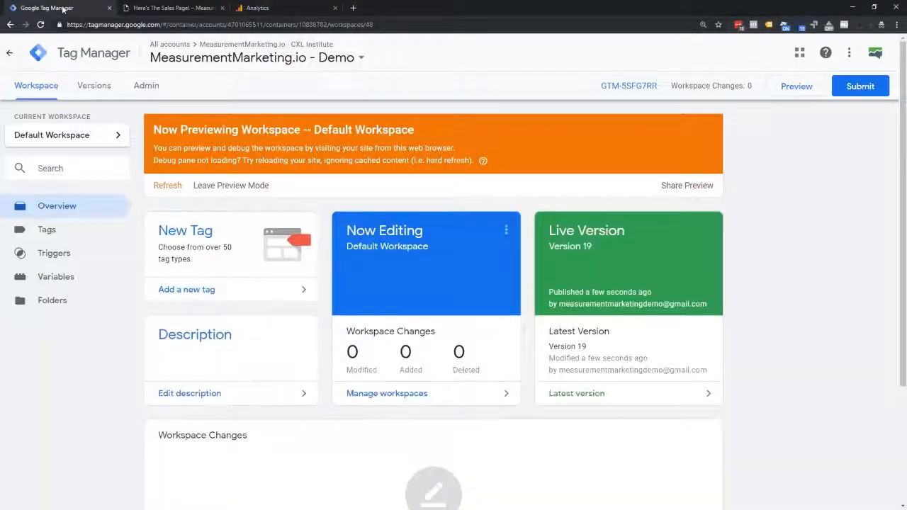
left_click(58, 276)
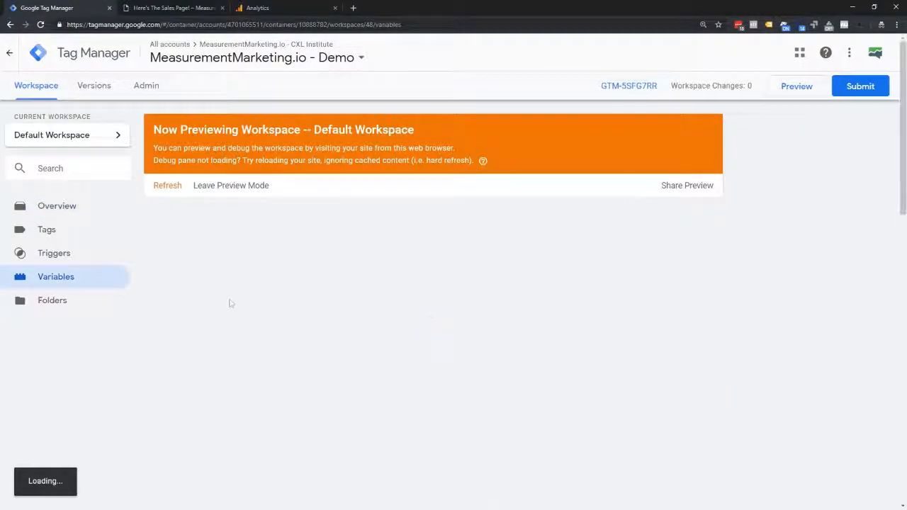
scroll(279, 340, "down", 15)
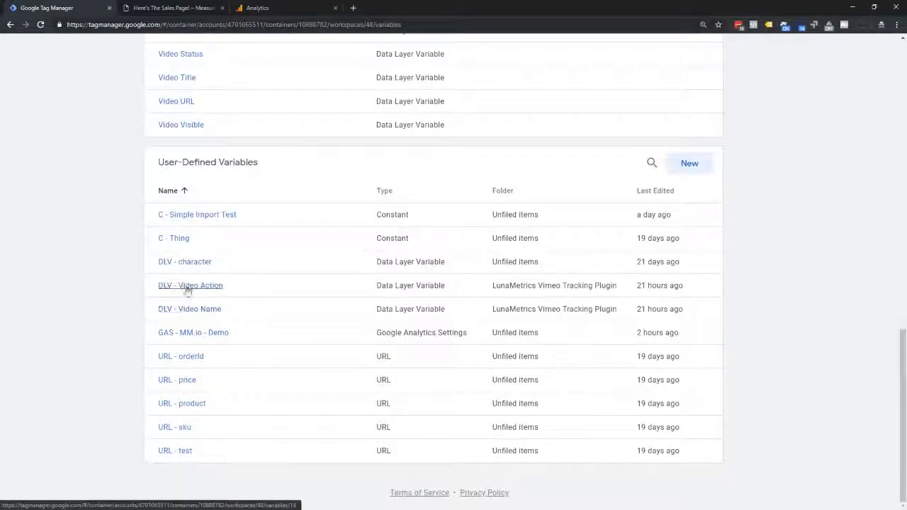
left_click(170, 338)
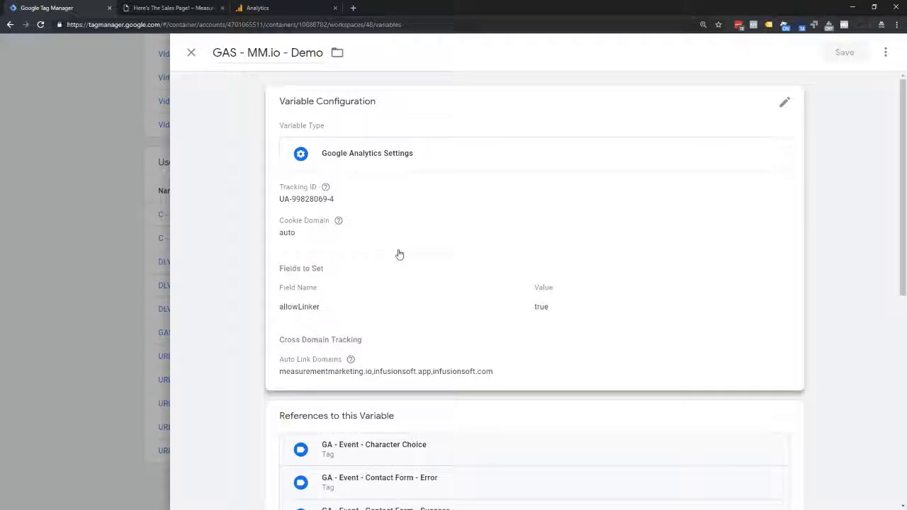
left_click(379, 254)
Examine the variable's tracking ID, fields to set, ecommerce option and other advanced settings.
scroll(407, 262, "down", 5)
scroll(410, 264, "up", 4)
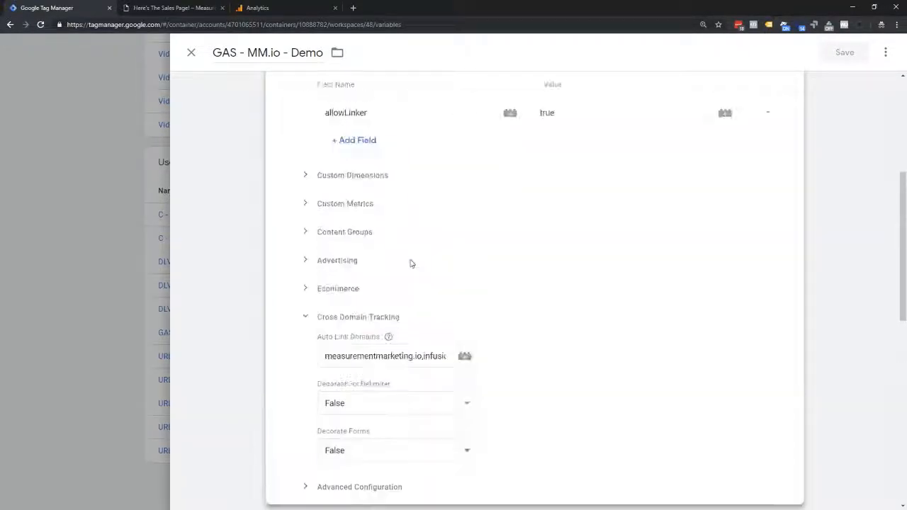
left_click(306, 291)
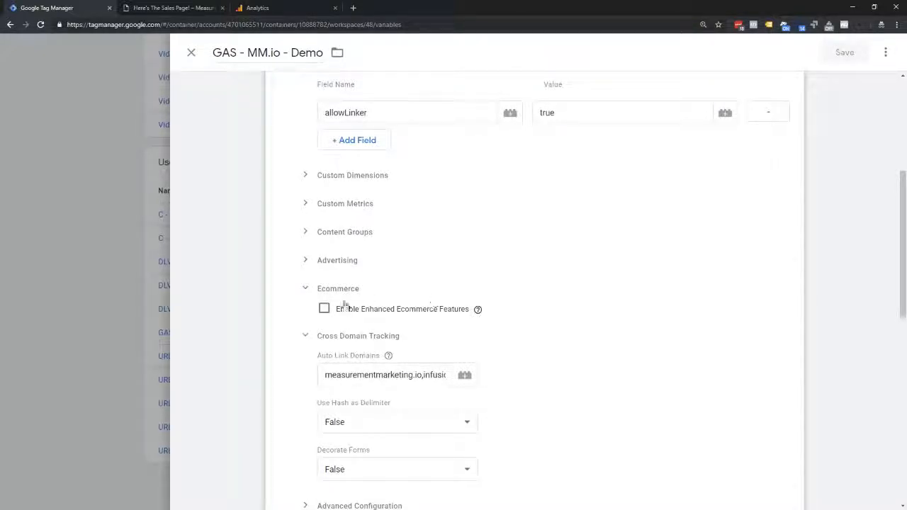
scroll(399, 314, "up", 3)
scroll(382, 256, "up", 2)
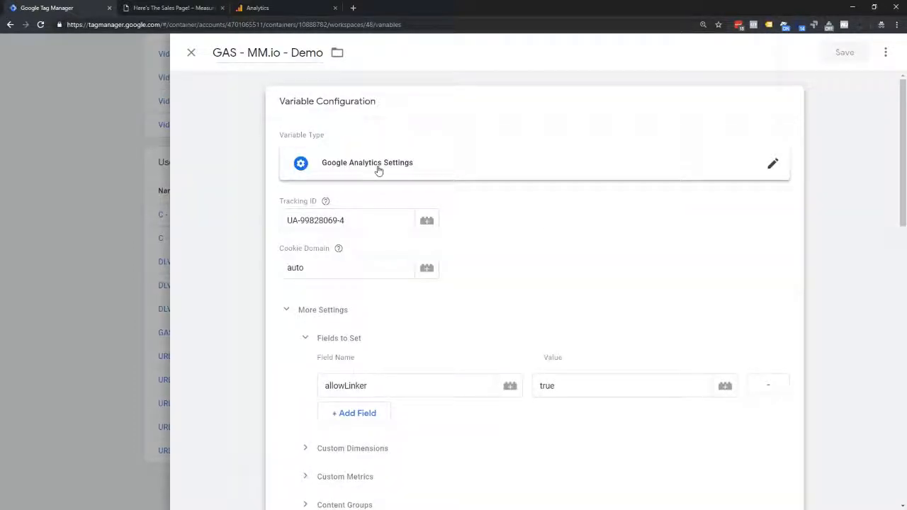
scroll(371, 260, "down", 2)
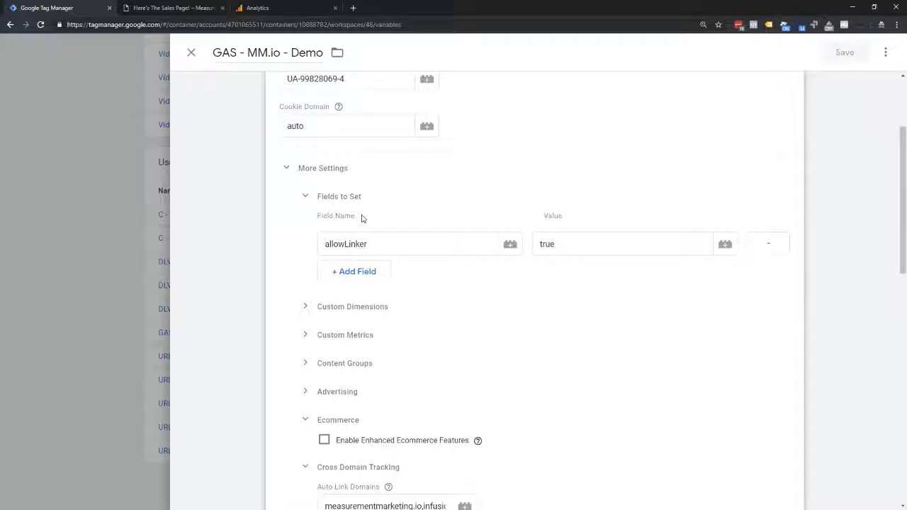
scroll(374, 215, "up", 2)
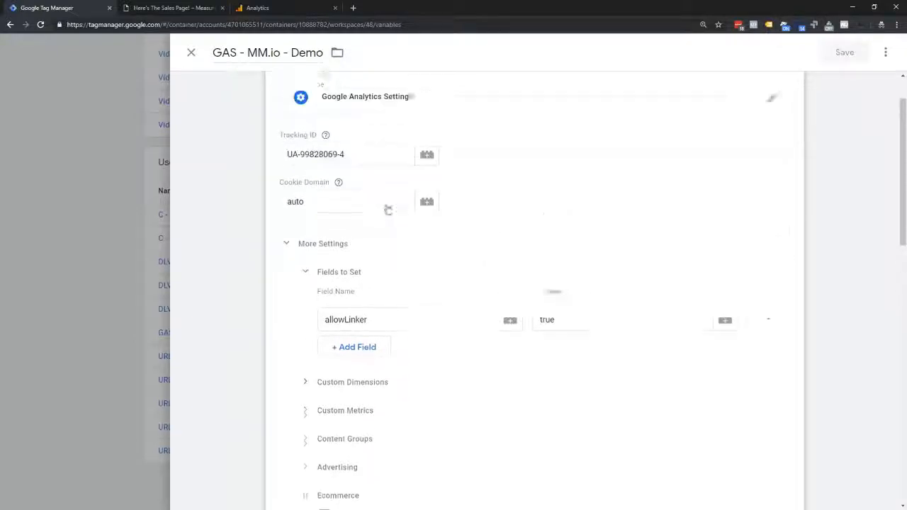
scroll(350, 246, "down", 2)
scroll(350, 246, "up", 2)
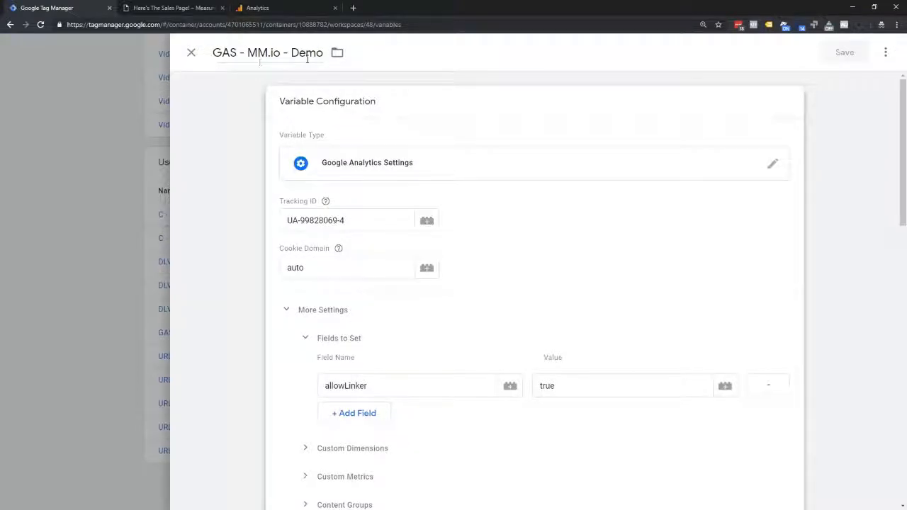
scroll(379, 324, "down", 2)
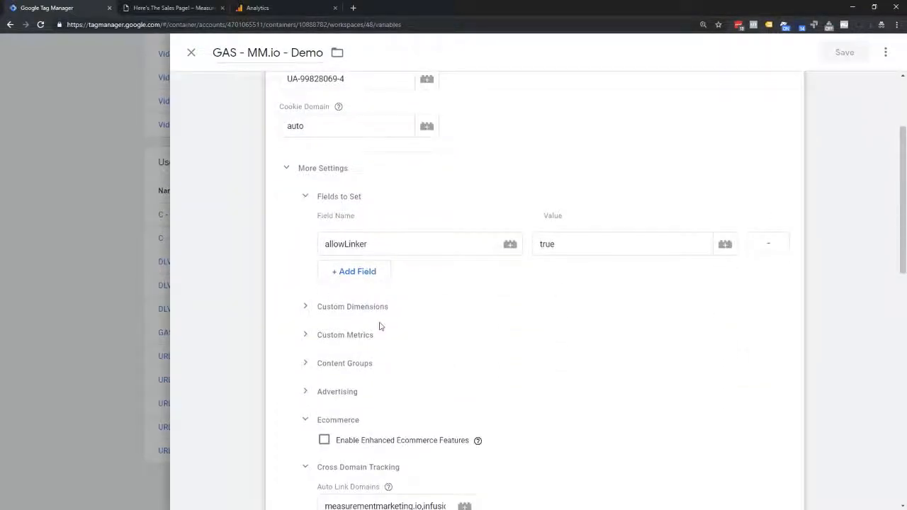
left_click(305, 421)
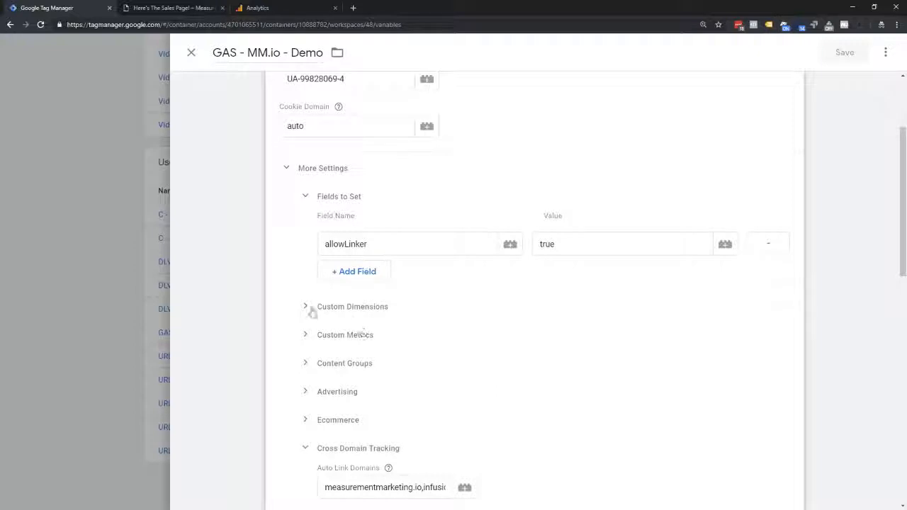
Expand the Custom Dimensions section of the GAS - MM.io - Demo variable and add an empty custom dimension row.
left_click(310, 336)
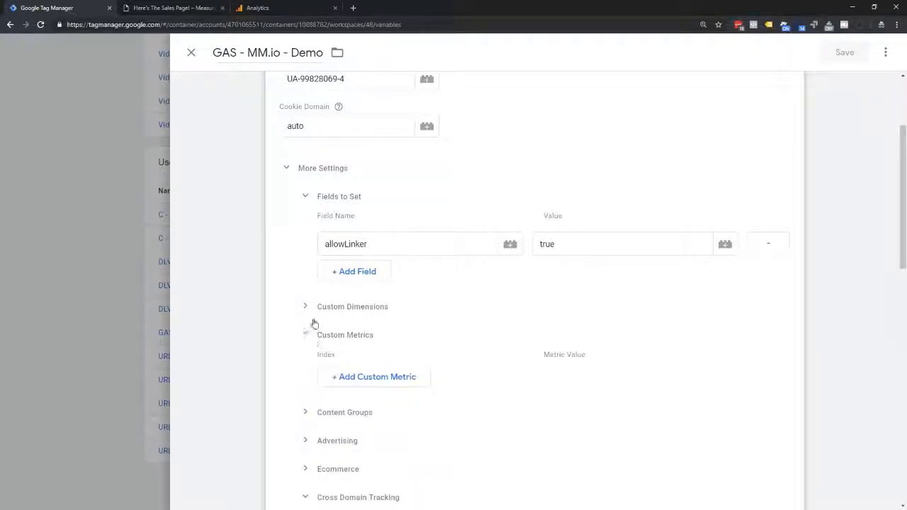
left_click(312, 307)
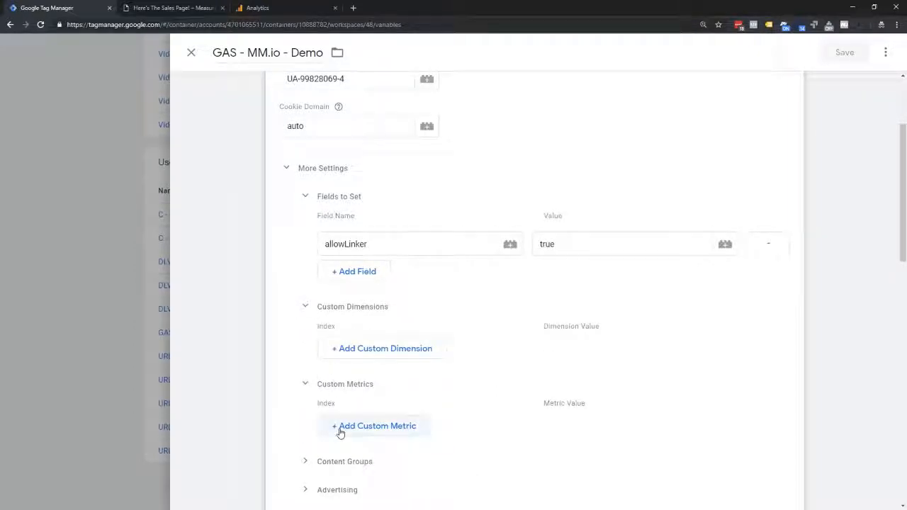
left_click(307, 387)
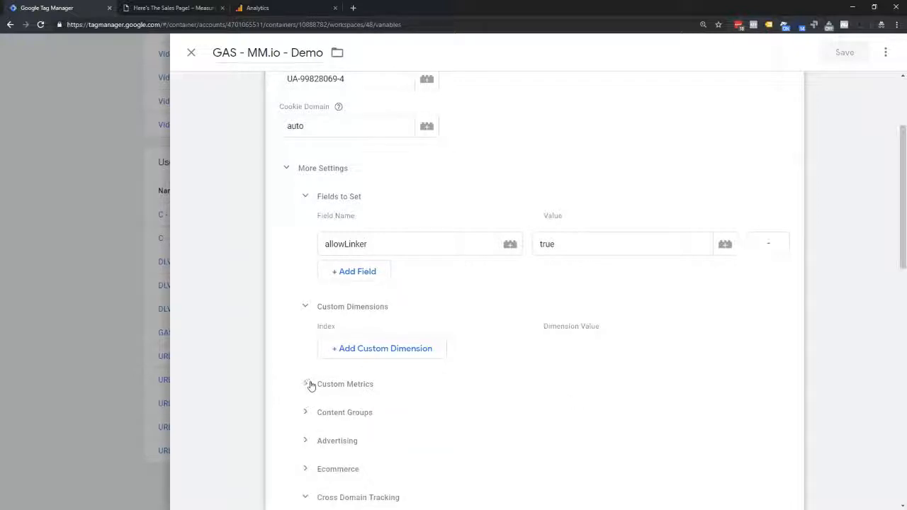
left_click(369, 354)
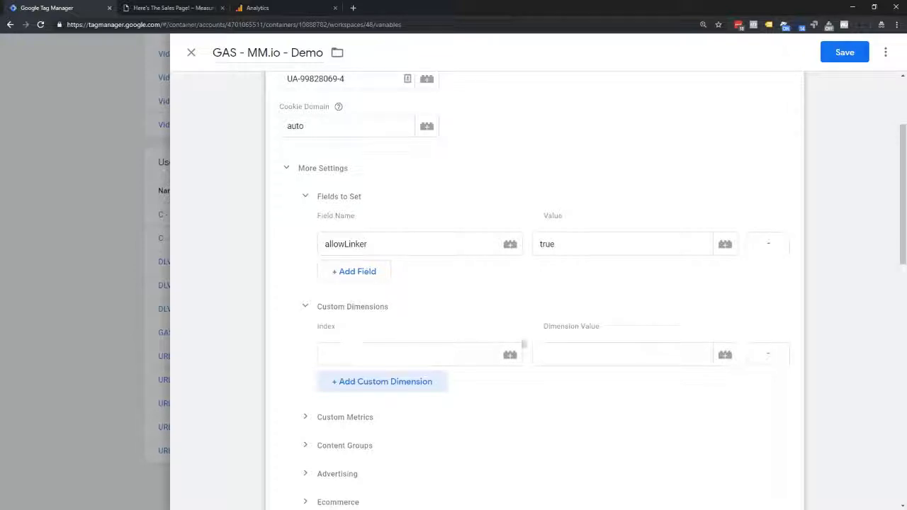
Check the Affiliate Id dimension's index in Google Analytics, and set the new custom dimension row's index to 1 in Google Tag Manager.
left_click(284, 9)
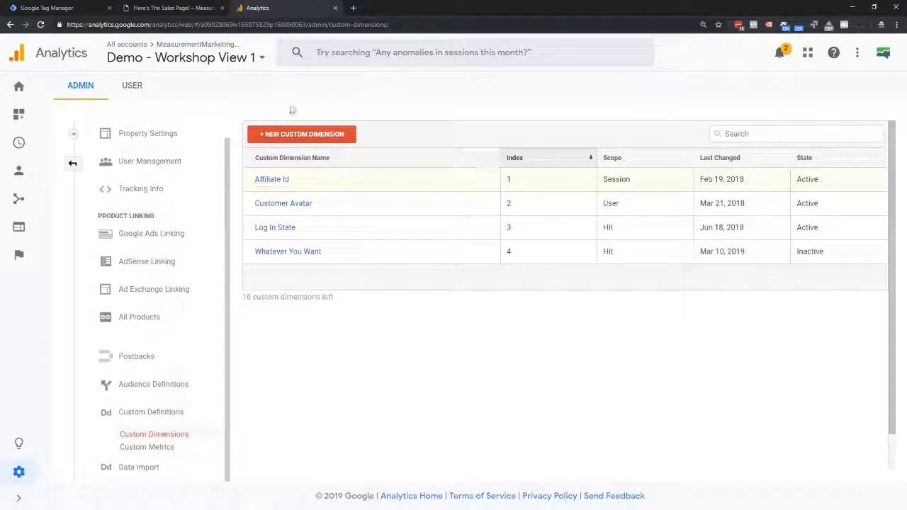
left_click(68, 9)
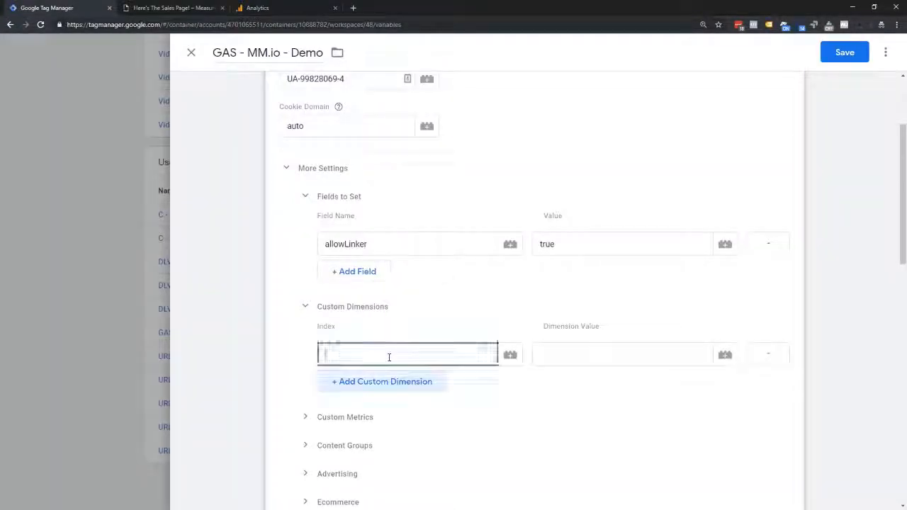
left_click(389, 357)
left_click(563, 357)
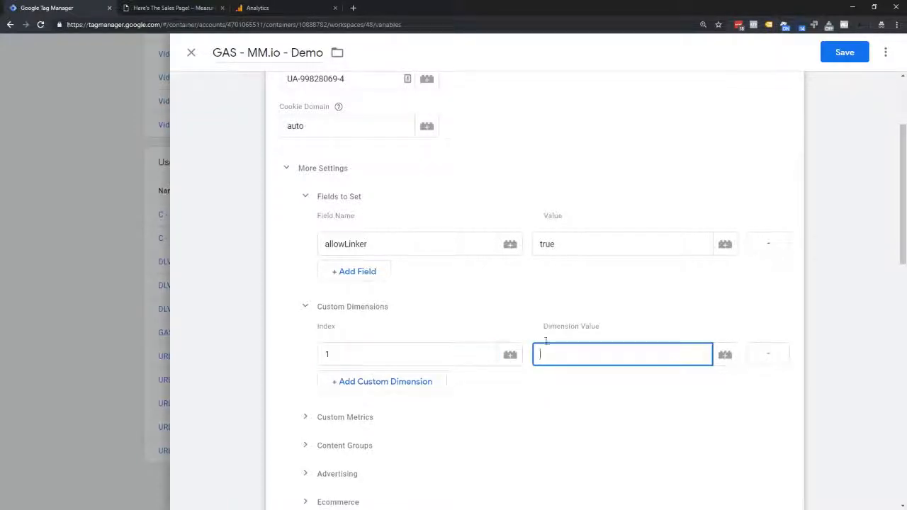
Review the Affiliate Id dimension in Google Analytics and the affid parameter in the sales page address, and return to Google Tag Manager.
left_click(256, 7)
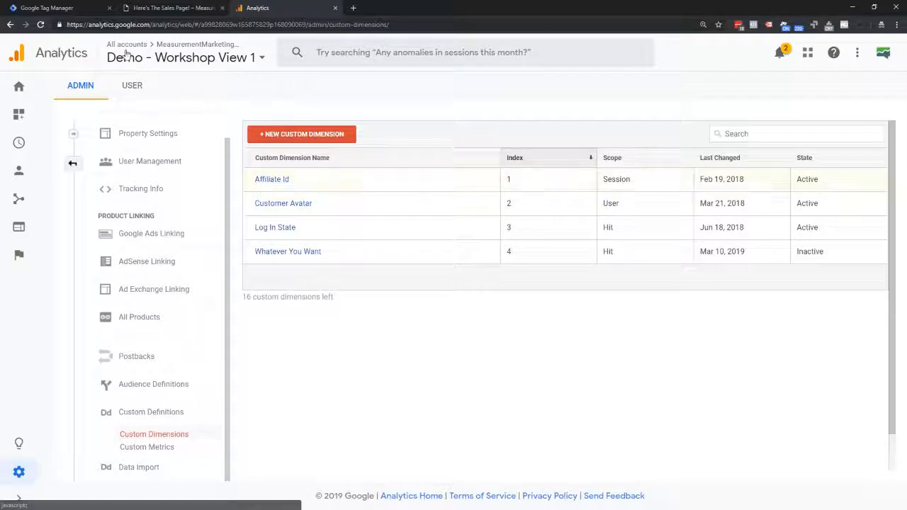
left_click(57, 8)
left_click(561, 352)
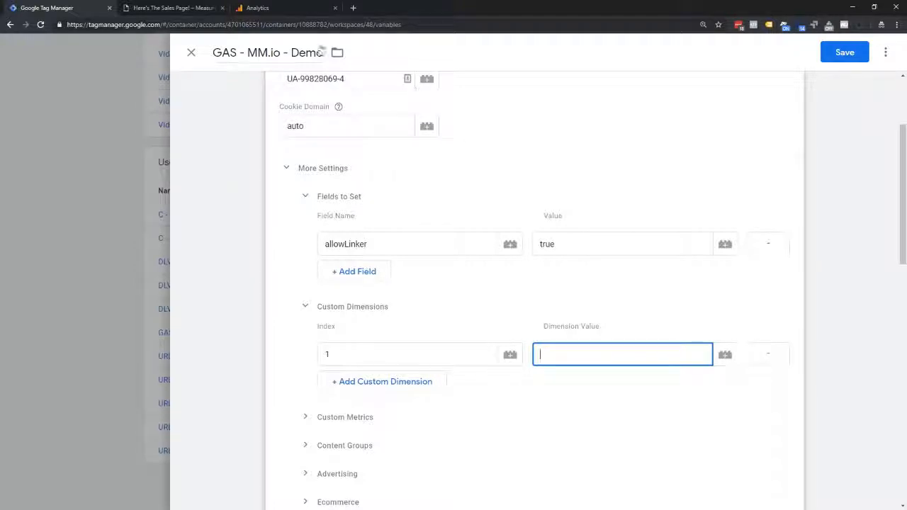
left_click(192, 10)
left_click(287, 24)
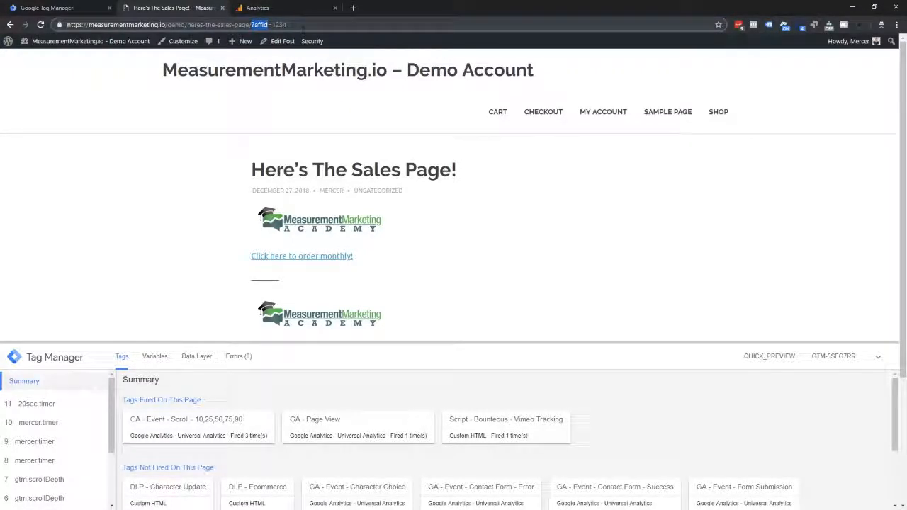
left_click(38, 7)
Create a new variable for the dimension value, using the URL variable type with the Query component type.
left_click(724, 354)
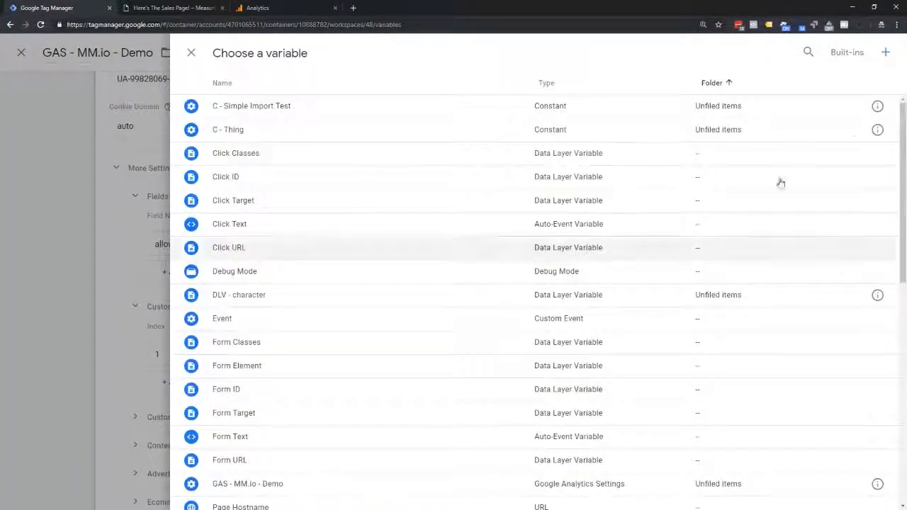
left_click(884, 52)
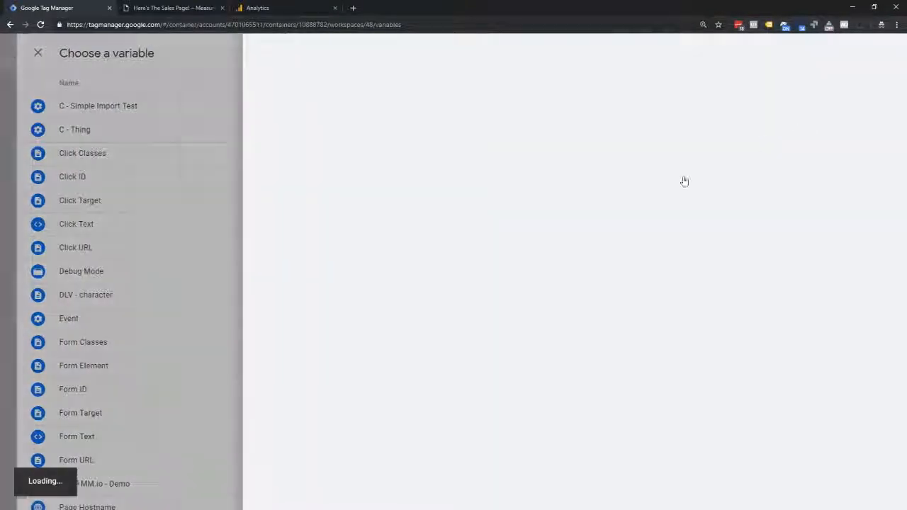
left_click(520, 168)
scroll(609, 300, "down", 3)
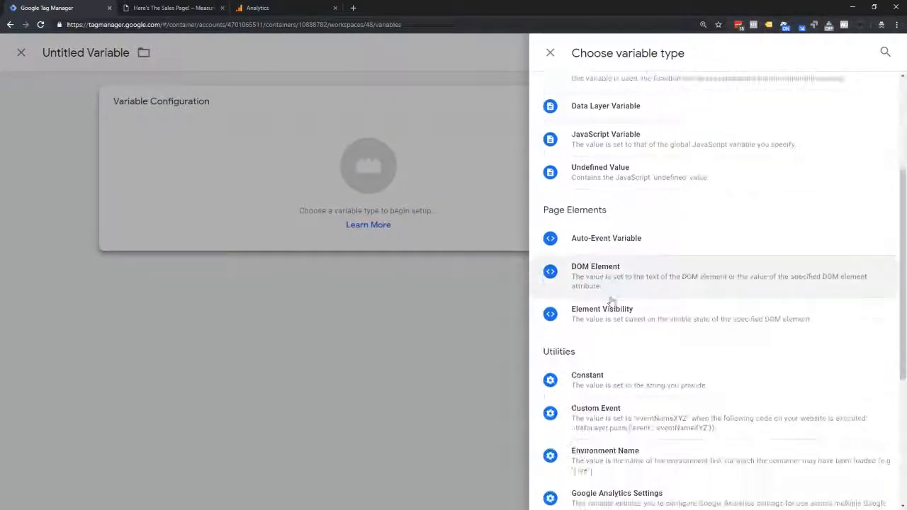
scroll(612, 293, "down", 4)
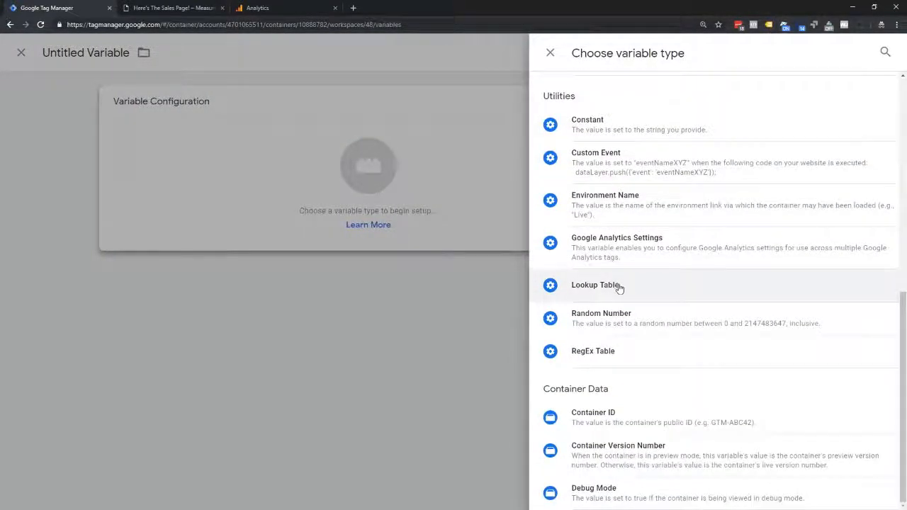
scroll(609, 340, "up", 3)
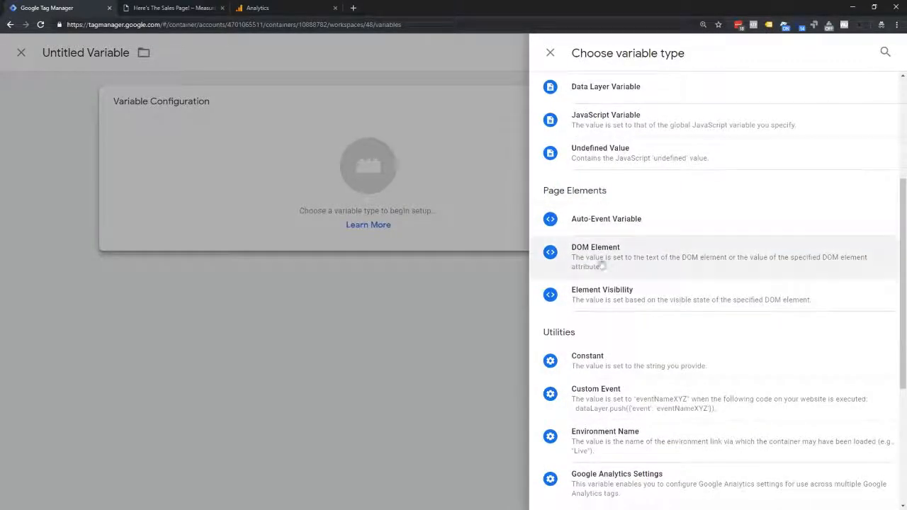
scroll(613, 253, "up", 3)
left_click(602, 141)
left_click(327, 217)
left_click(311, 296)
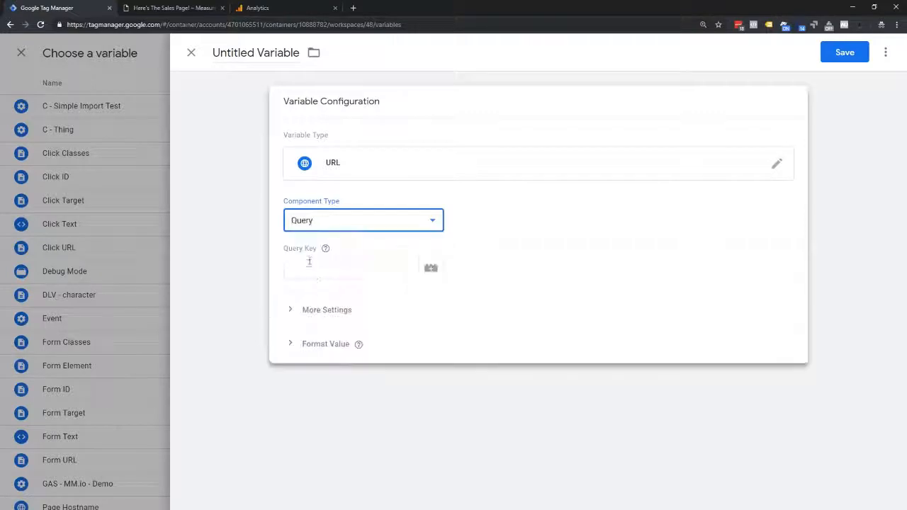
Check the parameter name in the sales page address and set the URL variable's query key to affid.
left_click(310, 265)
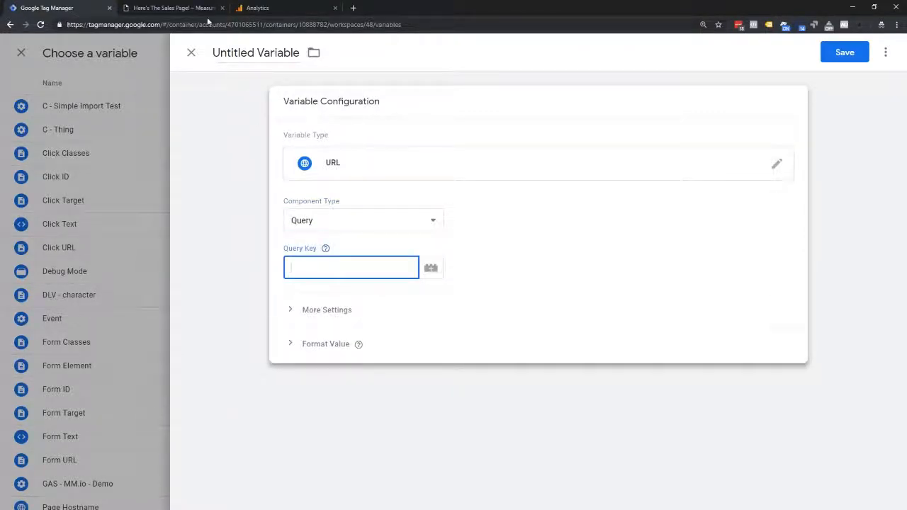
left_click(142, 7)
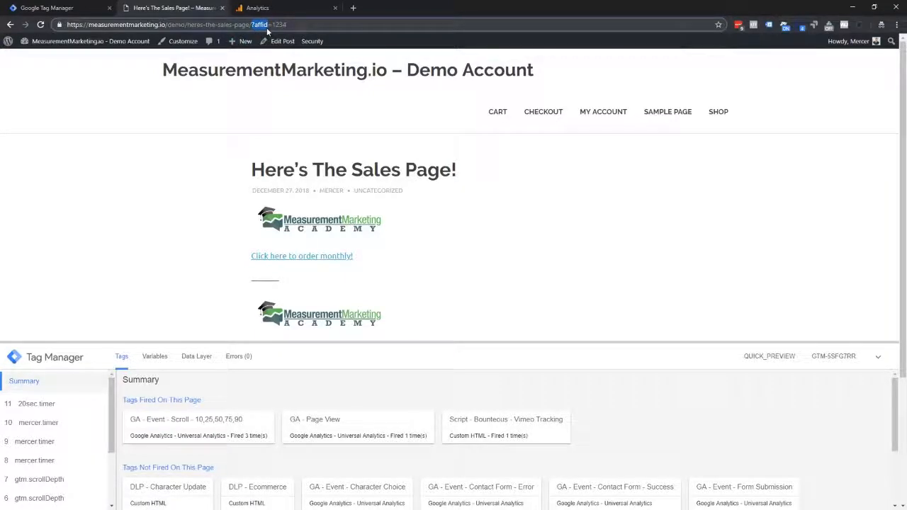
left_click(50, 8)
type("affid")
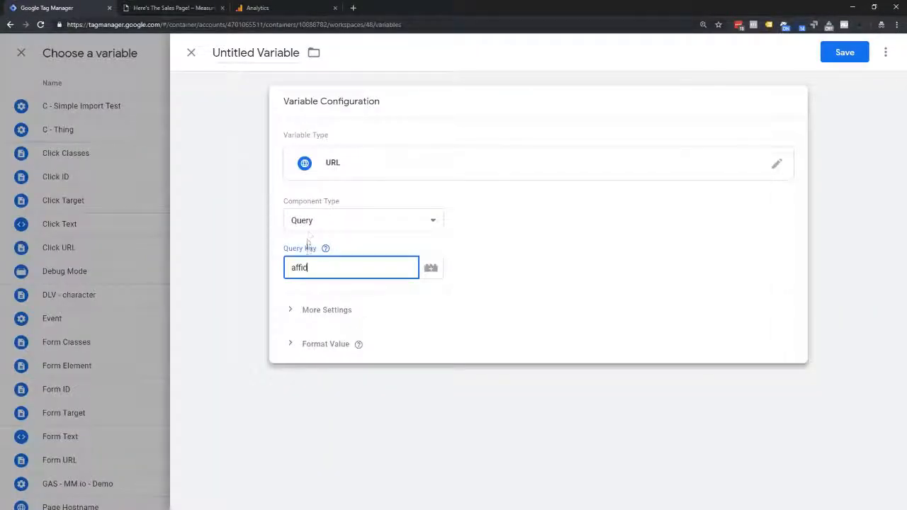
Save the new variable under the name URL - affid as the value of custom dimension 1.
left_click(845, 52)
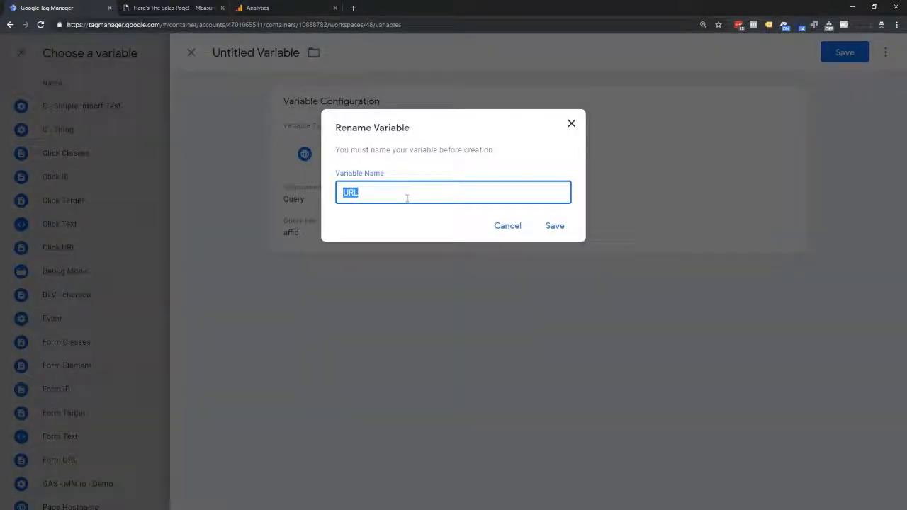
left_click(408, 198)
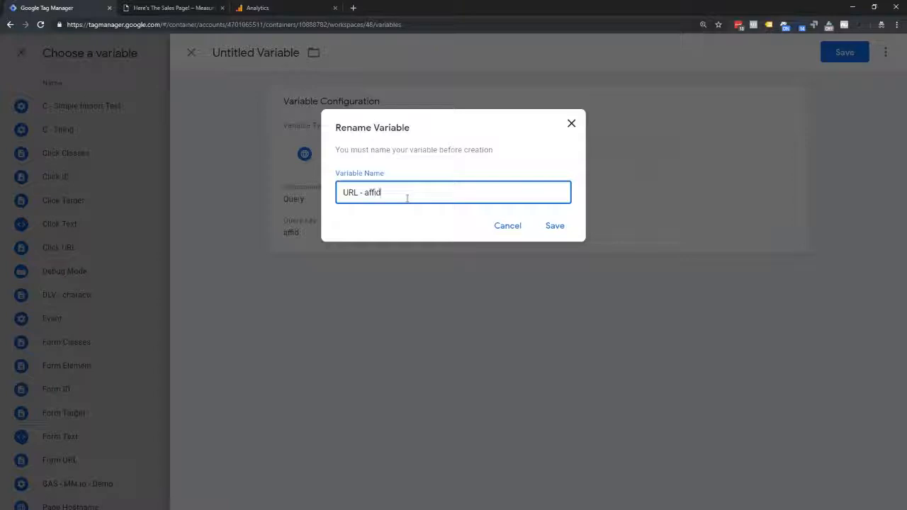
left_click(550, 227)
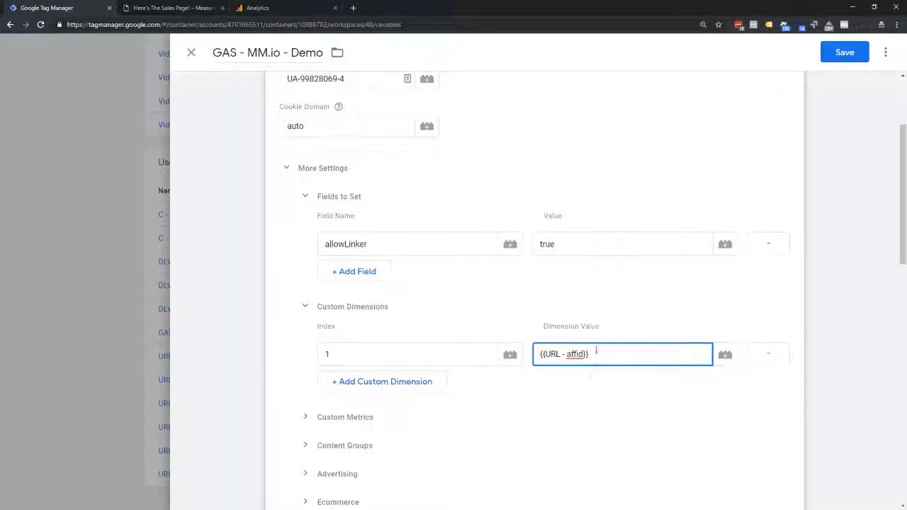
Compare the sales page's affid parameter and the custom dimensions list in Google Analytics with the dimension mapping in Google Tag Manager.
left_click(177, 8)
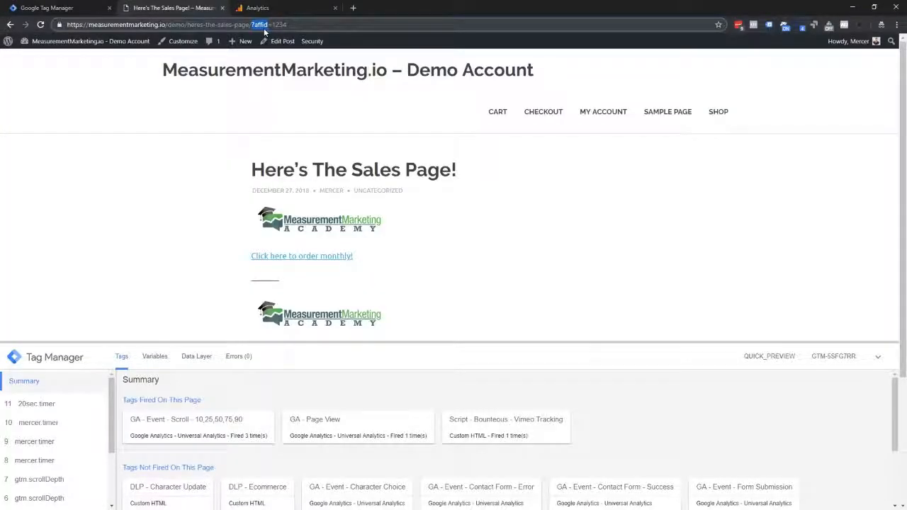
left_click(71, 8)
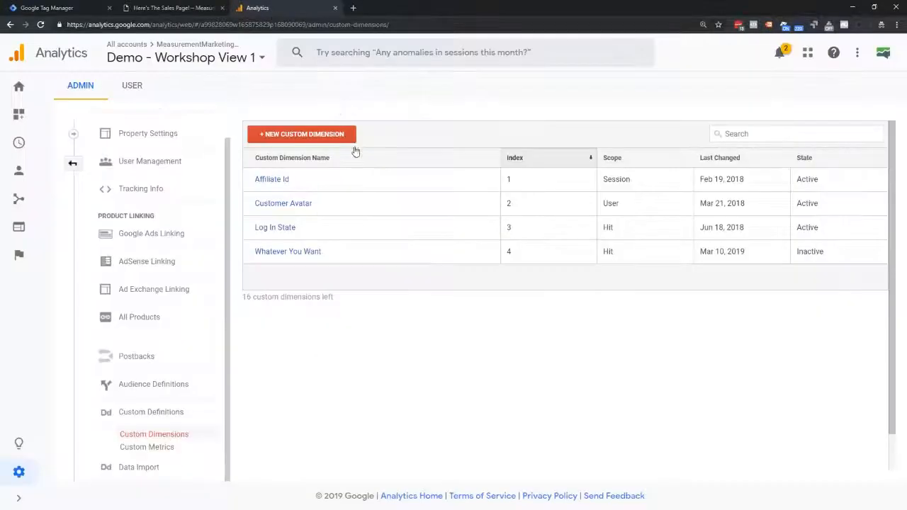
left_click(262, 9)
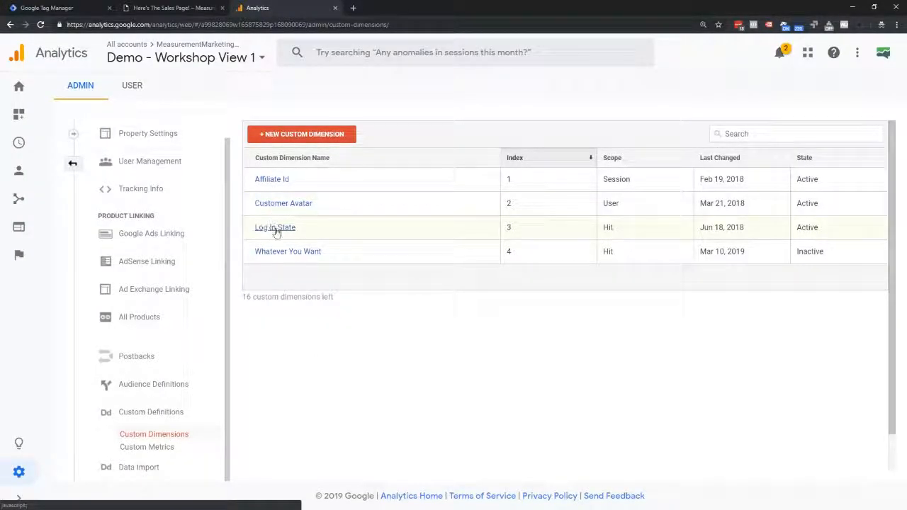
left_click(53, 8)
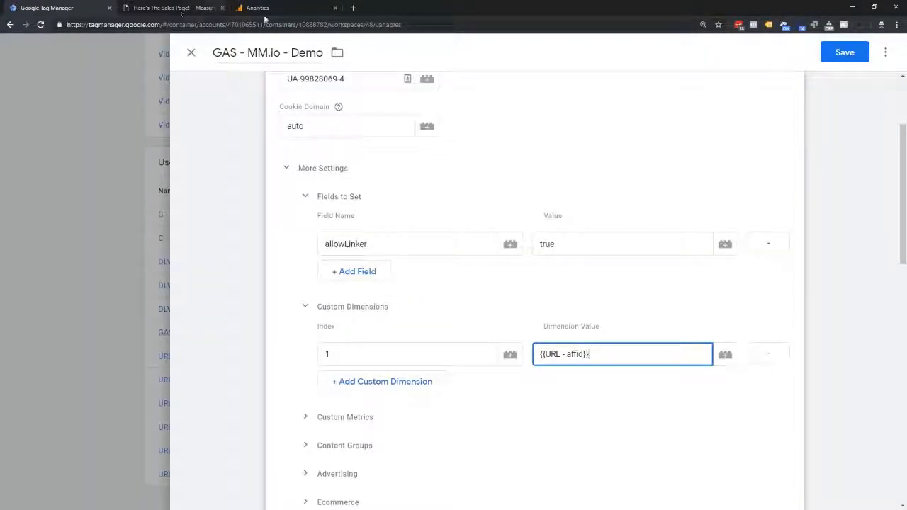
Switch to the sales page and append &ca=social after affid=1234 in its address without loading it.
left_click(184, 8)
left_click(349, 24)
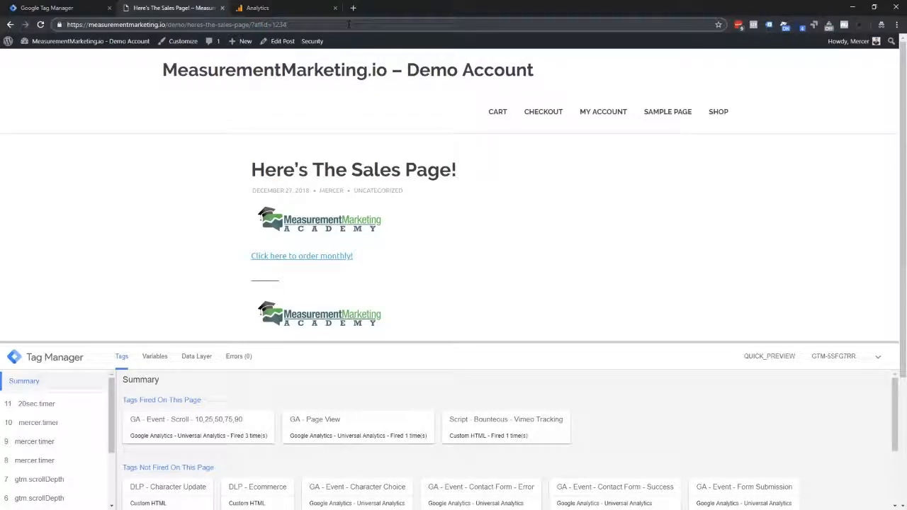
key("BackSpace")
type("4&ca")
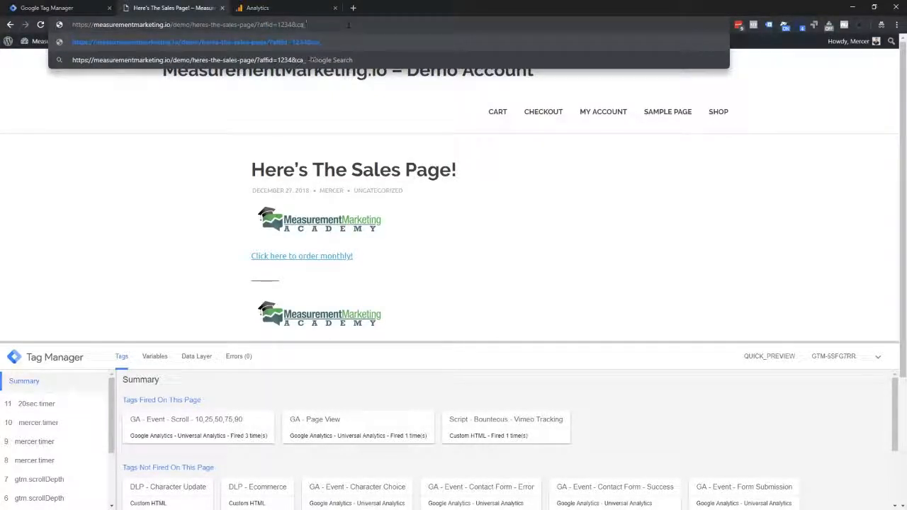
type("=social")
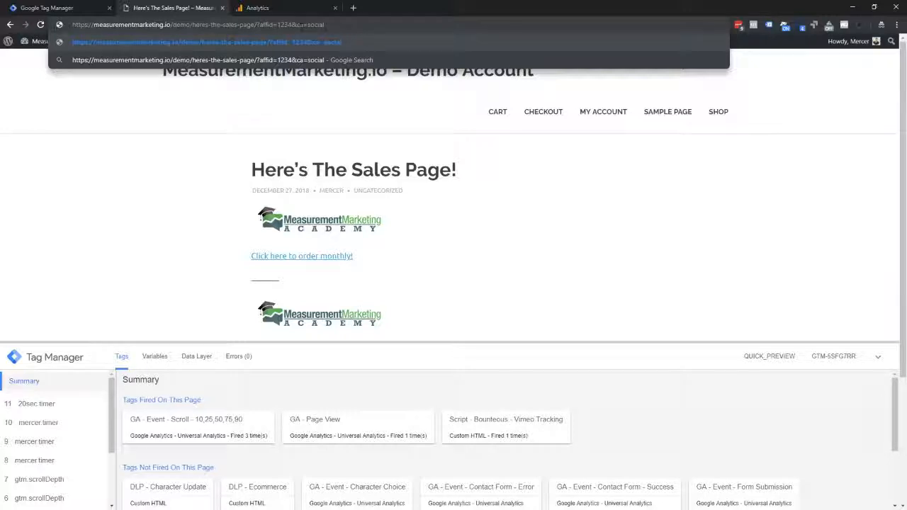
Return to Google Tag Manager and add a second custom dimension row with index 2 to the variable.
left_click(67, 8)
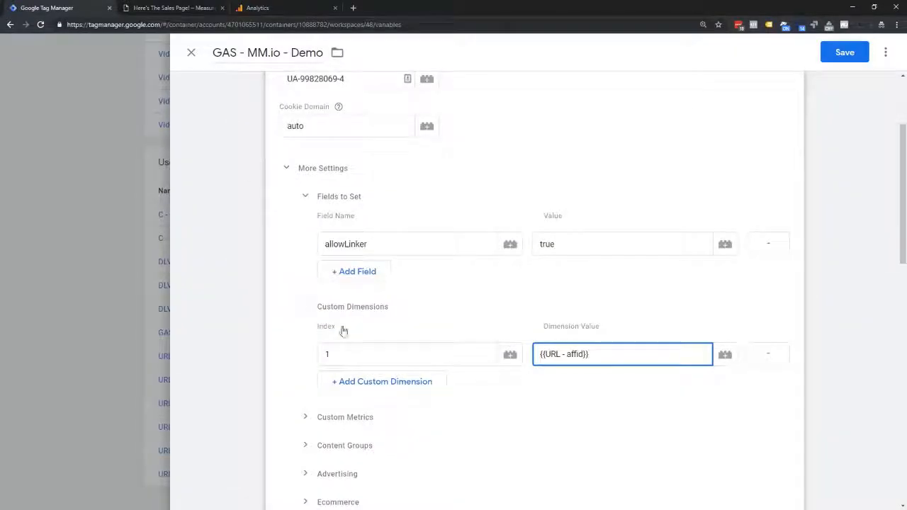
left_click(352, 384)
left_click(352, 382)
type("2")
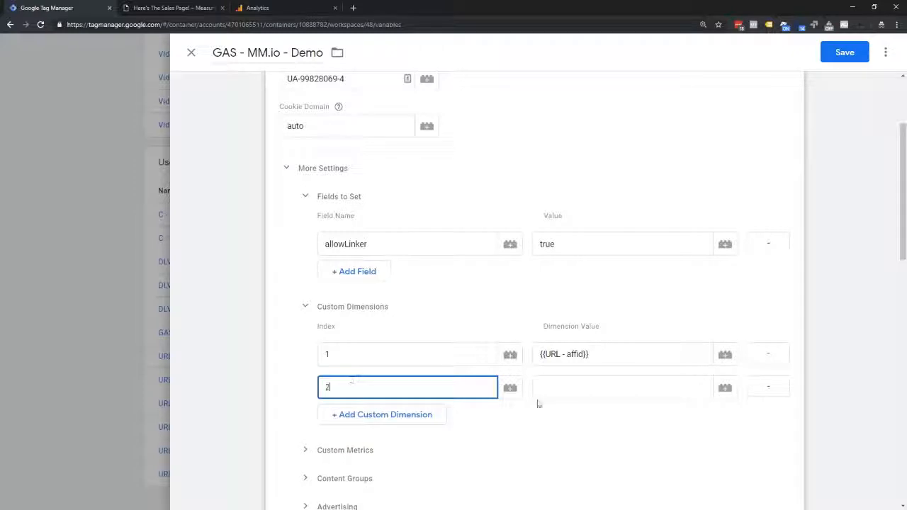
key("Tab")
Create a new variable for the second dimension's value, with variable type URL and component type Query.
left_click(727, 388)
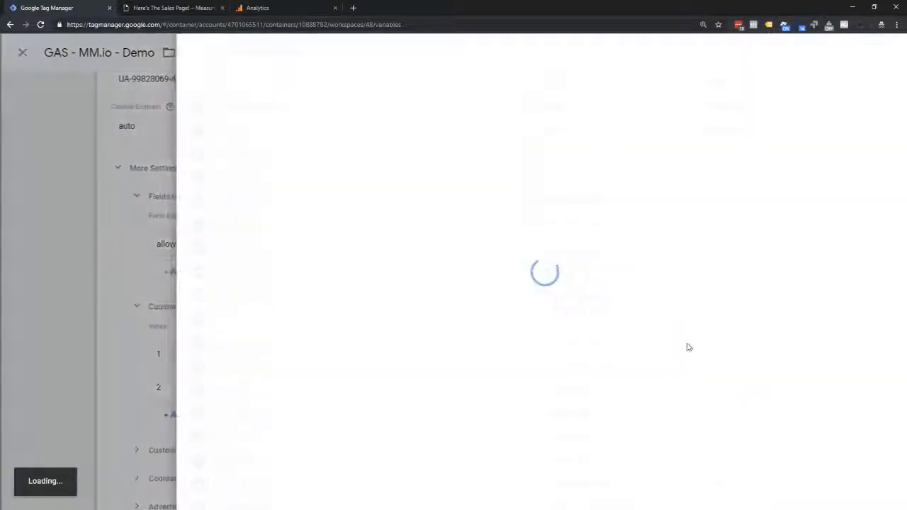
left_click(885, 53)
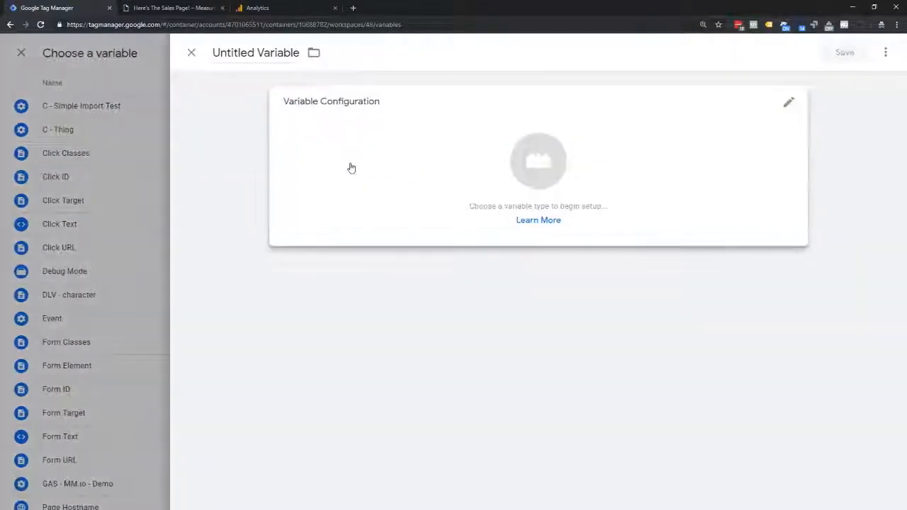
left_click(433, 178)
left_click(589, 163)
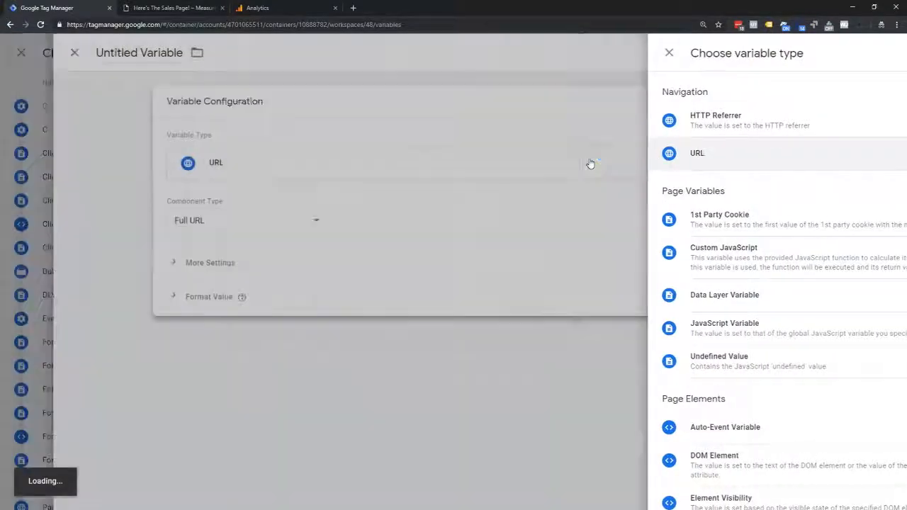
left_click(339, 221)
left_click(324, 299)
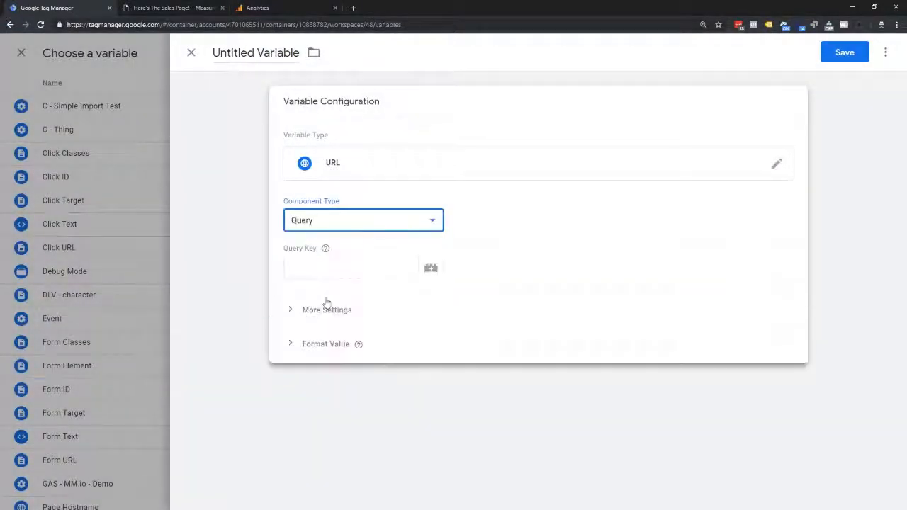
Set the query key to ca, save the variable as "URL - ca", and add a third custom dimension row.
left_click(300, 275)
type("ca")
left_click(827, 51)
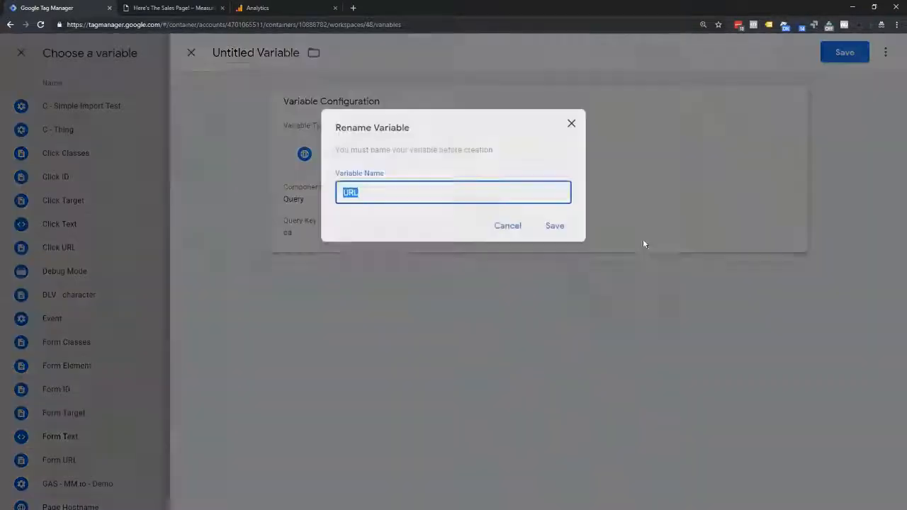
type("UR")
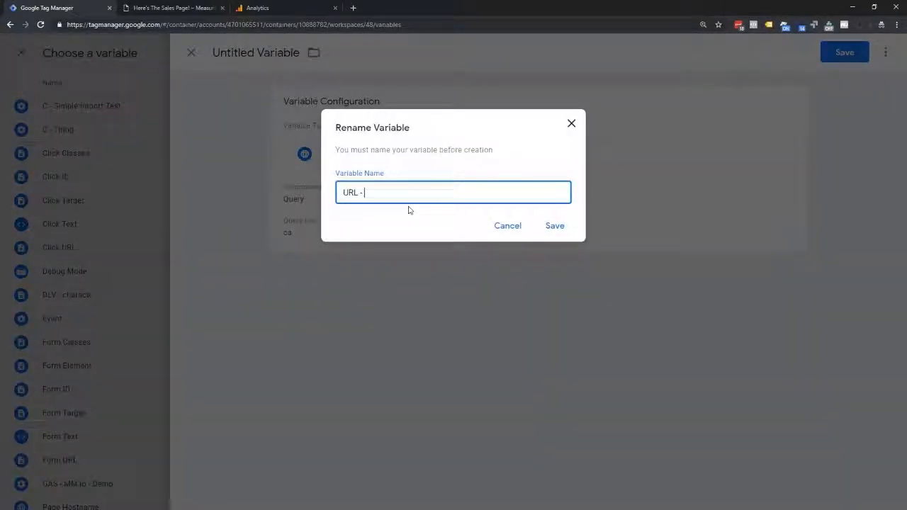
left_click(555, 226)
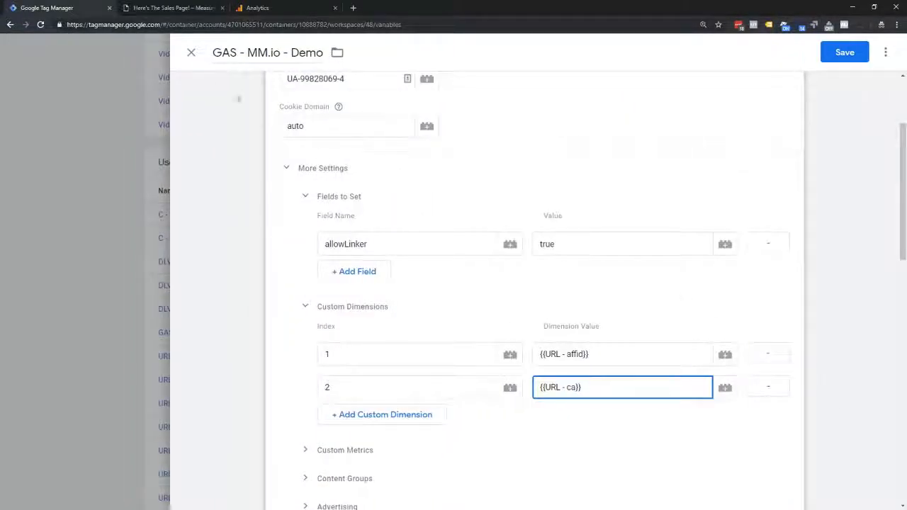
left_click(350, 418)
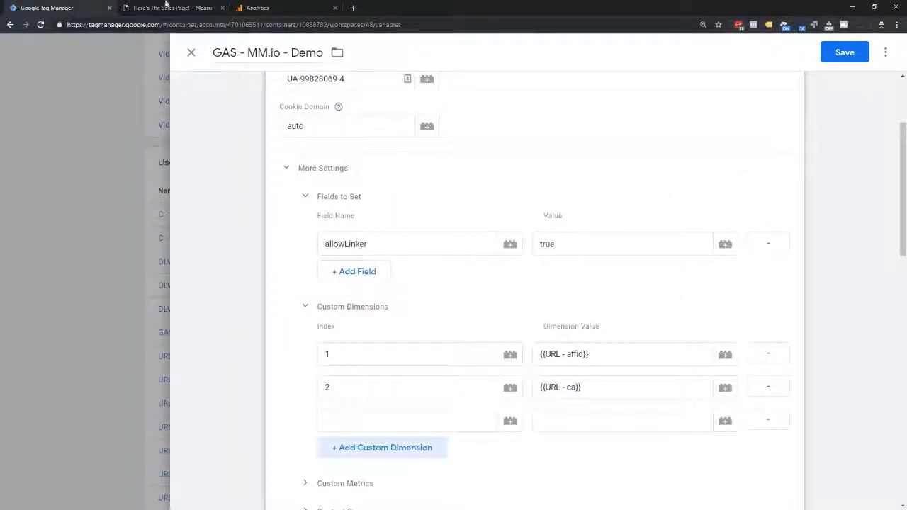
Switch to the sales page, enlarge the Tag Manager debug pane and display the data layer values for the Page View event.
left_click(239, 10)
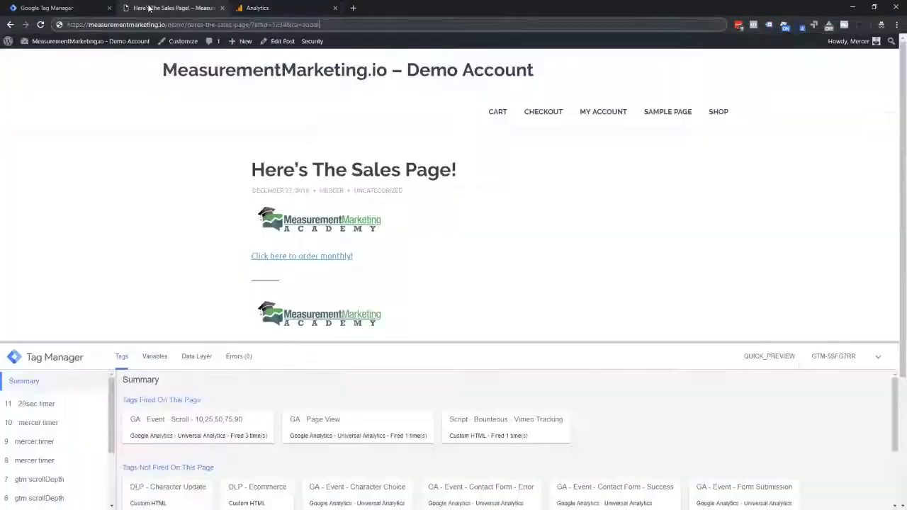
left_click(157, 8)
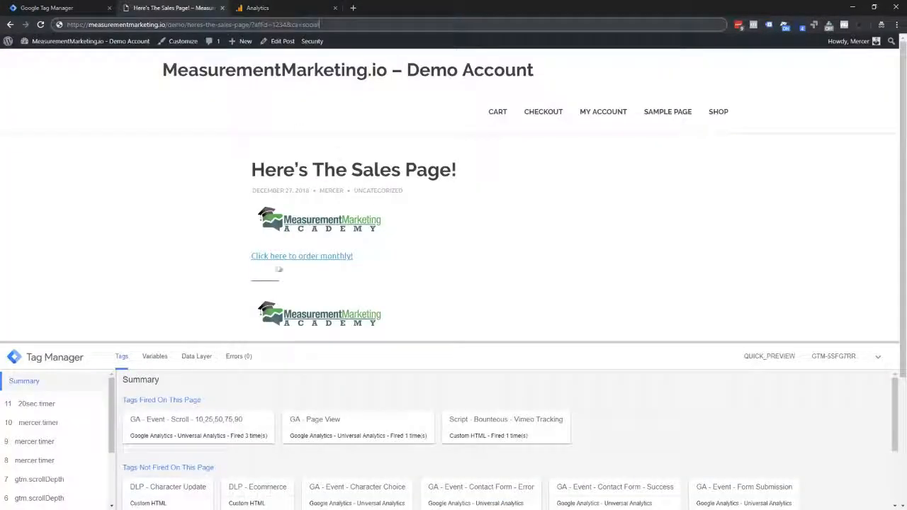
left_click_drag(229, 342, 226, 200)
left_click(195, 214)
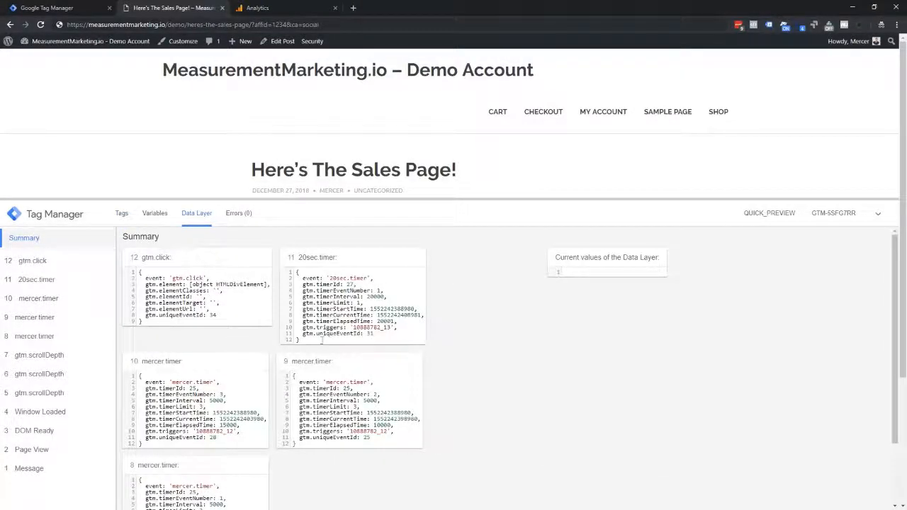
scroll(329, 333, "down", 10)
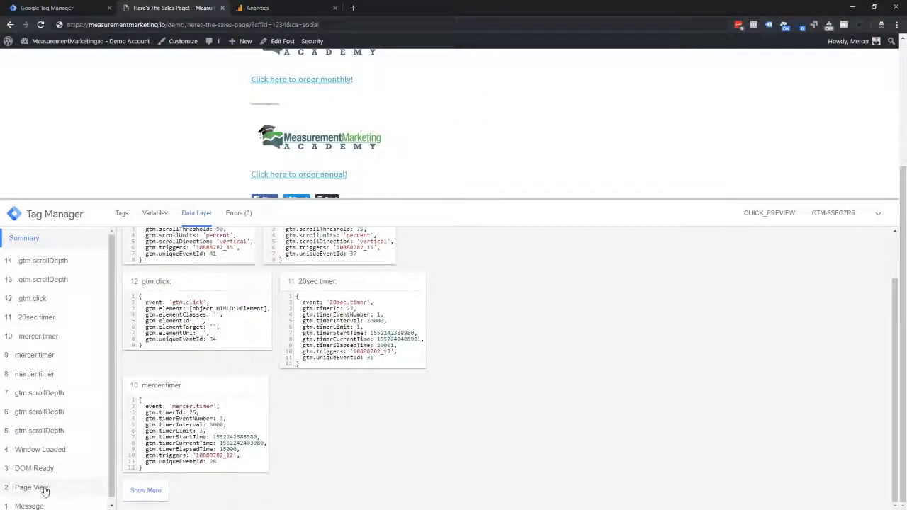
left_click(32, 488)
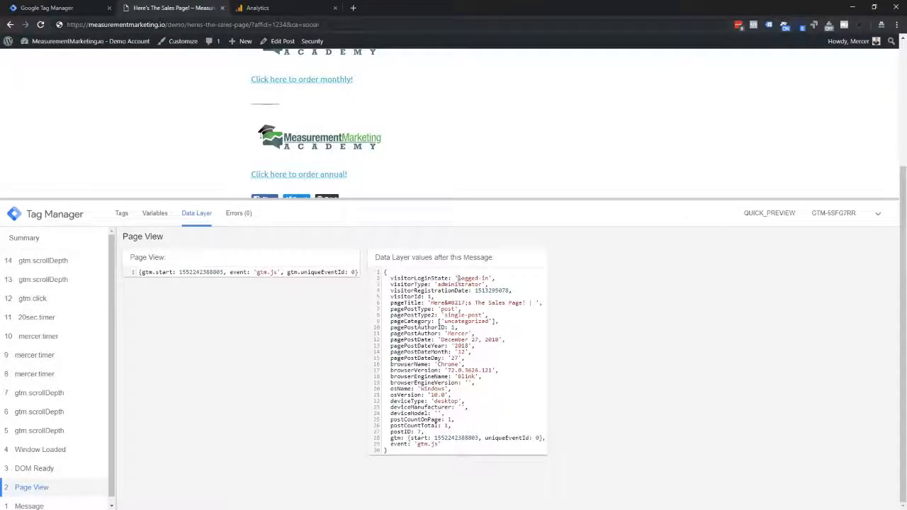
Examine the visitorLoginState entry in the Page View data layer, highlighting its name and value.
mouse_move(476, 277)
left_mouse_down()
mouse_move(494, 277)
mouse_move(486, 276)
left_mouse_up()
left_click_drag(395, 277, 492, 278)
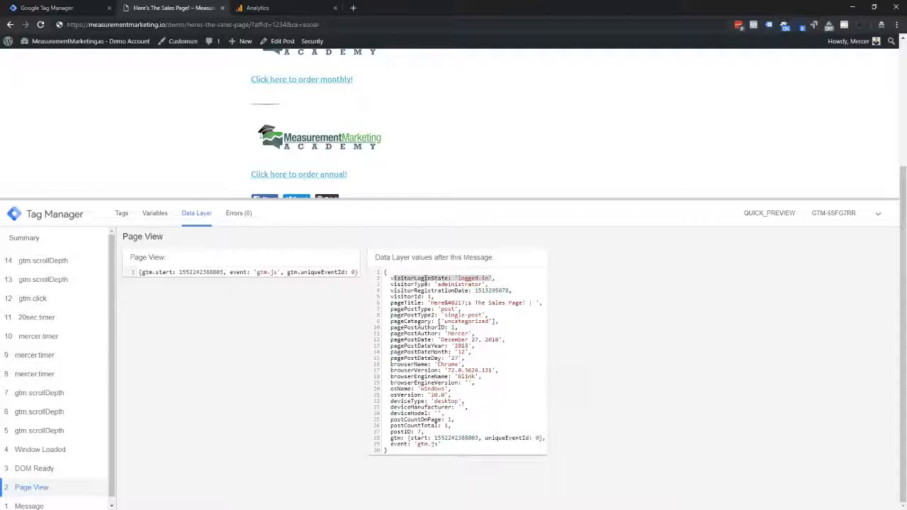
left_click(428, 277)
left_click_drag(389, 277, 449, 278)
Return to Google Tag Manager and set the third custom dimension's index to 3.
left_click(53, 8)
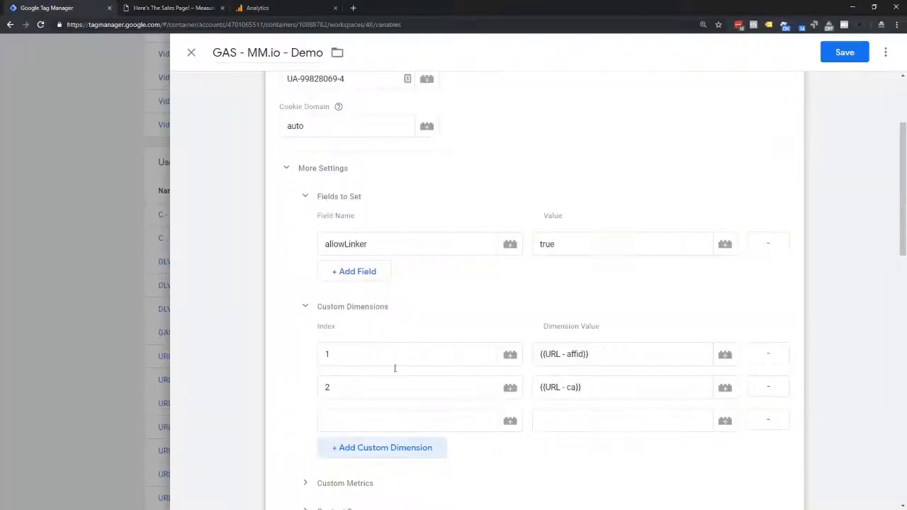
left_click(344, 418)
type("3")
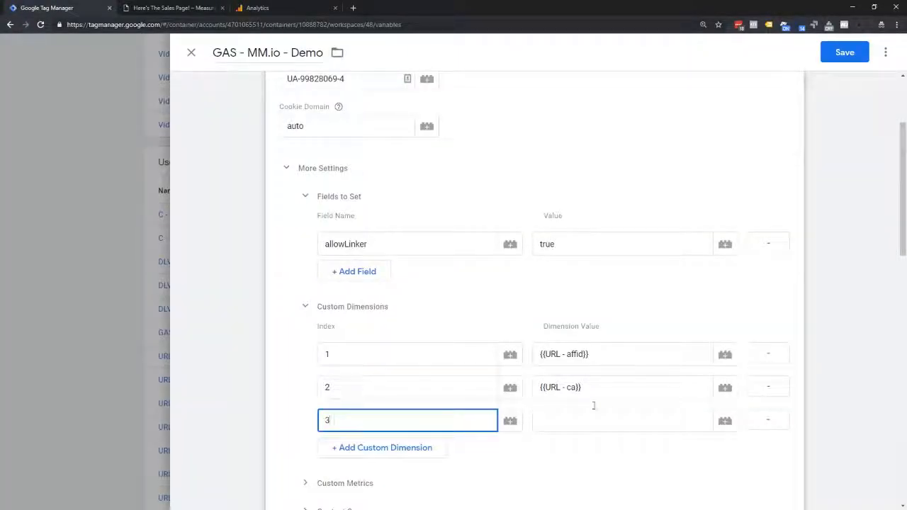
Create a new variable for the third dimension's value, with variable type Data Layer Variable.
left_click(698, 421)
left_click(729, 425)
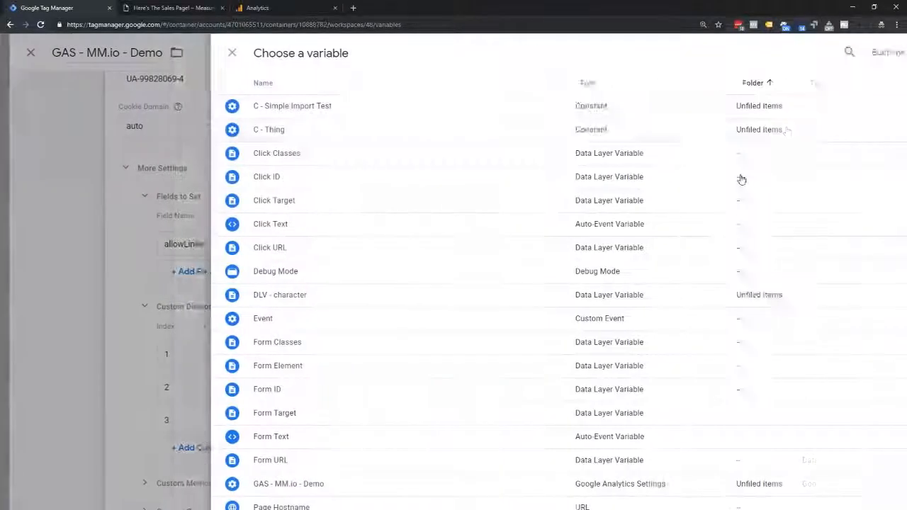
left_click(885, 53)
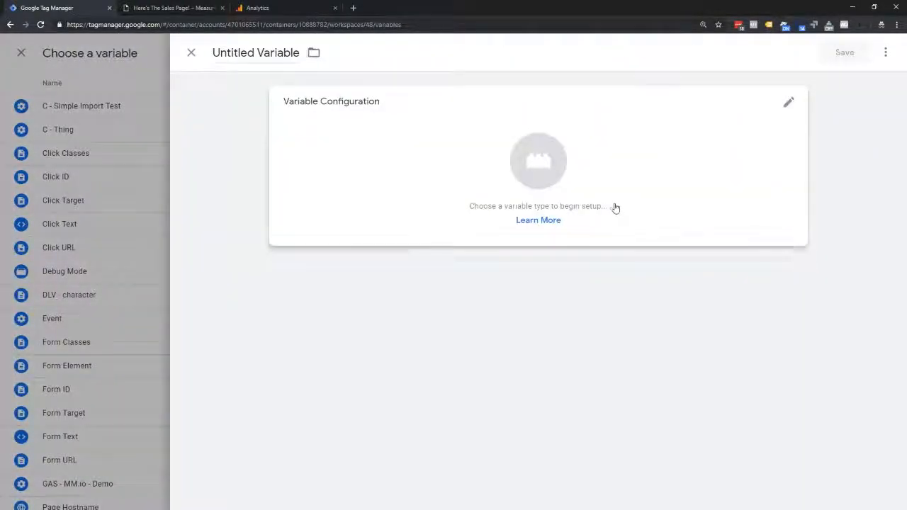
left_click(611, 206)
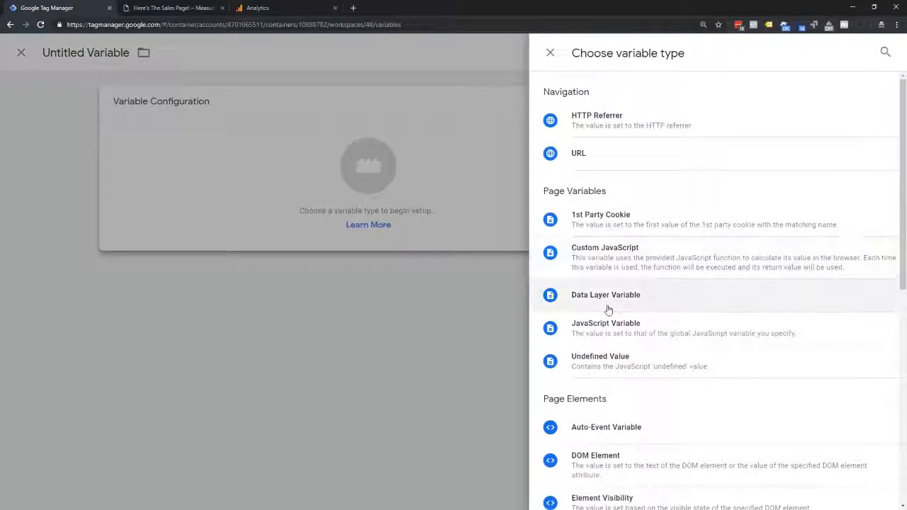
left_click(605, 308)
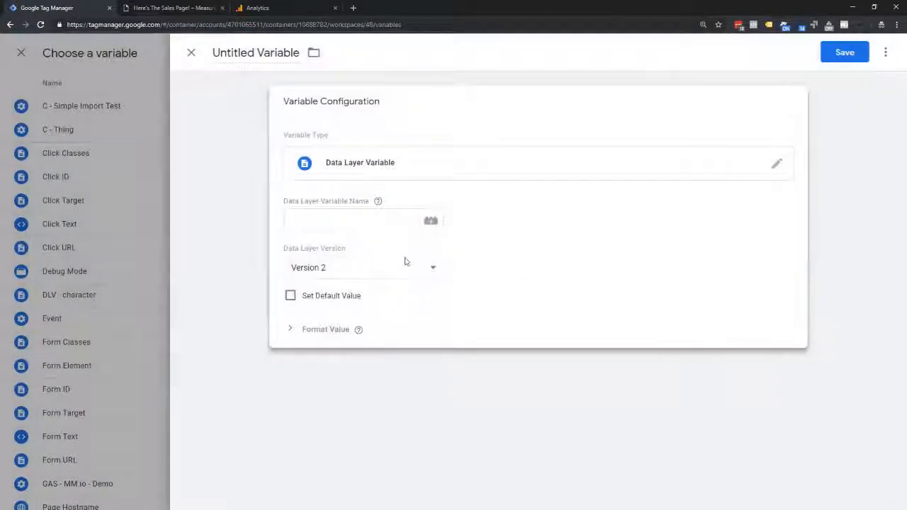
Check the login state key on the sales page and enter visitorLoginState as the data layer variable name in Google Tag Manager.
left_click(335, 221)
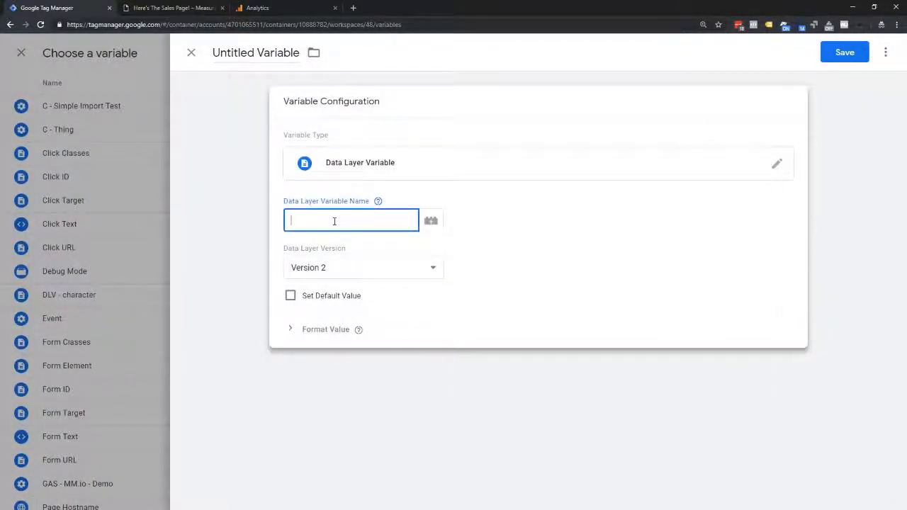
left_click(159, 8)
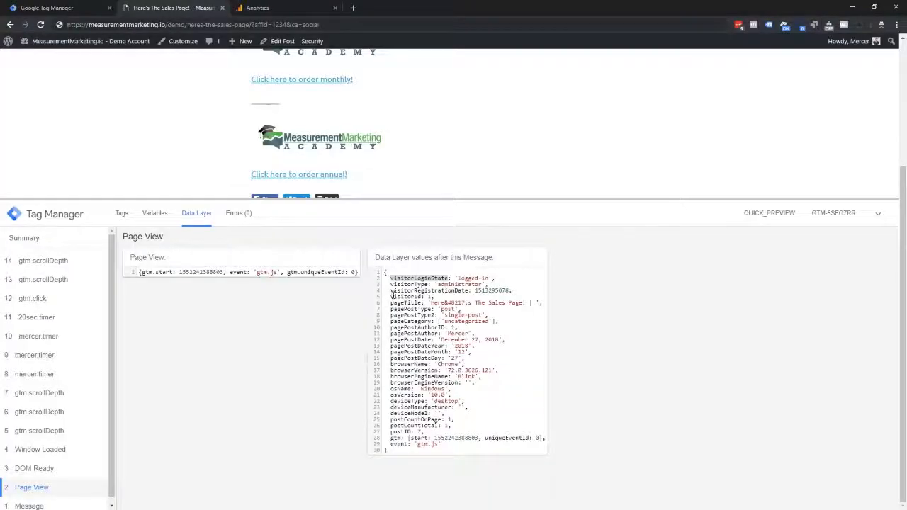
left_click(392, 280)
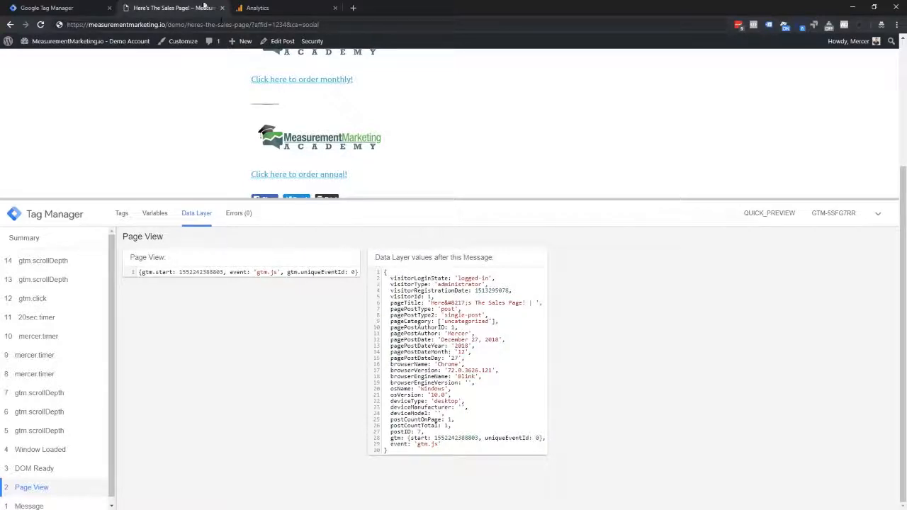
left_click(53, 8)
type("visitorLoginState")
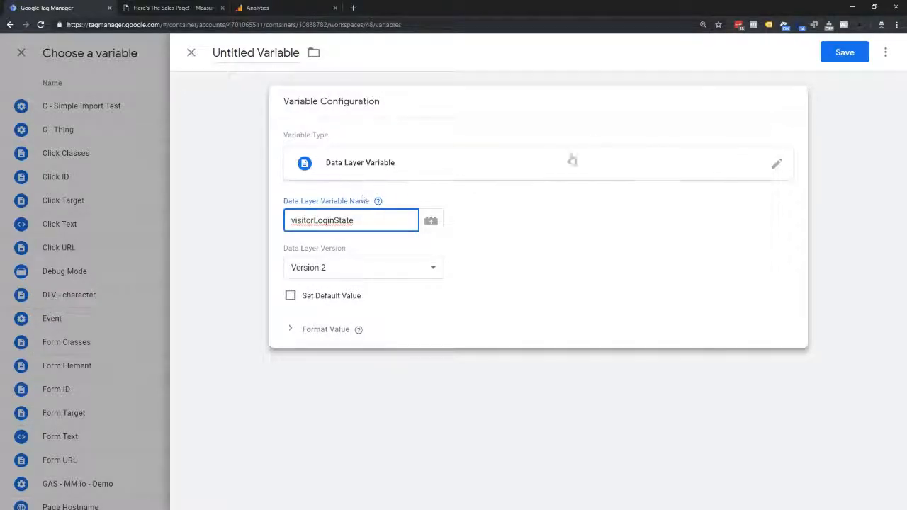
Save the new variable under the name "DLV - visitorLoginState" as the third dimension's value.
left_click(844, 53)
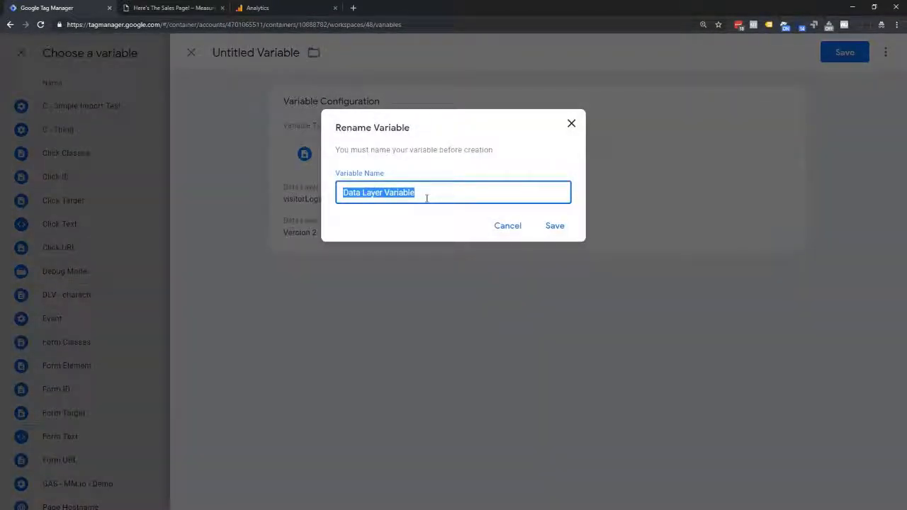
type("DLV")
key("BackSpace")
key("BackSpace")
key("BackSpace")
type("DLC")
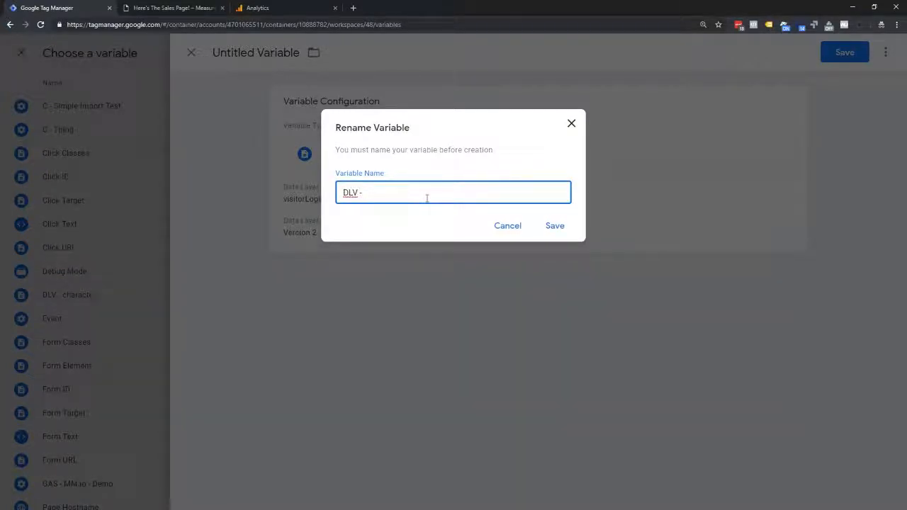
type(" - visitorLoginState")
left_click(556, 225)
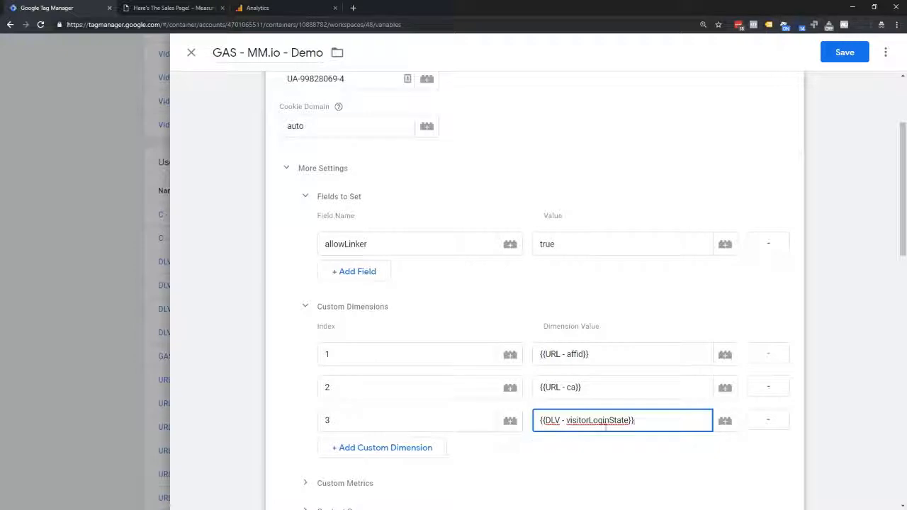
Try out a custom metric row with index 1 and a value beginning with {{DLV -, and remove the row again.
scroll(345, 361, "down", 2)
left_click(345, 341)
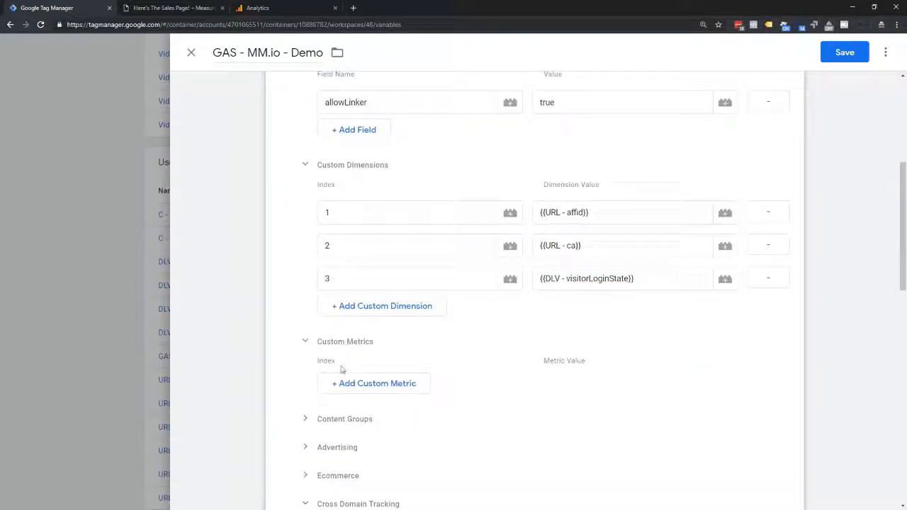
left_click(378, 383)
left_click(347, 387)
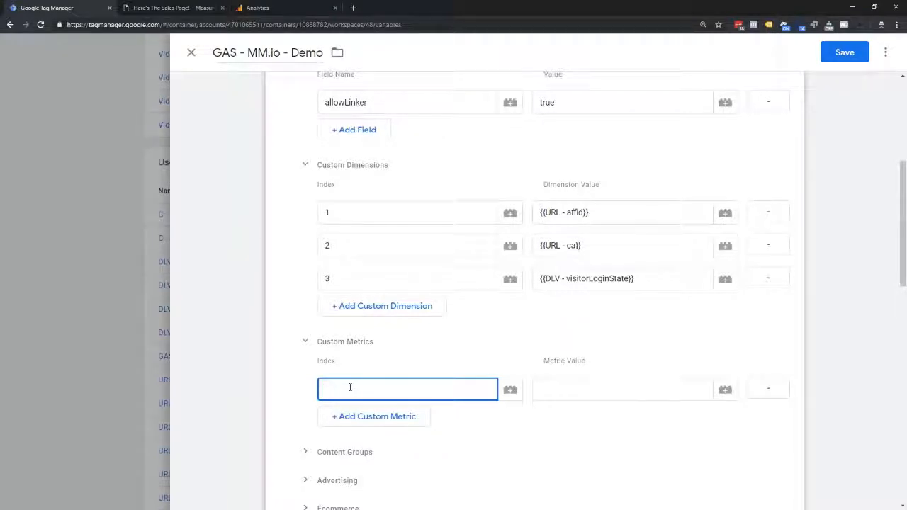
key("Tab")
key("Tab")
type("{{DLV - ")
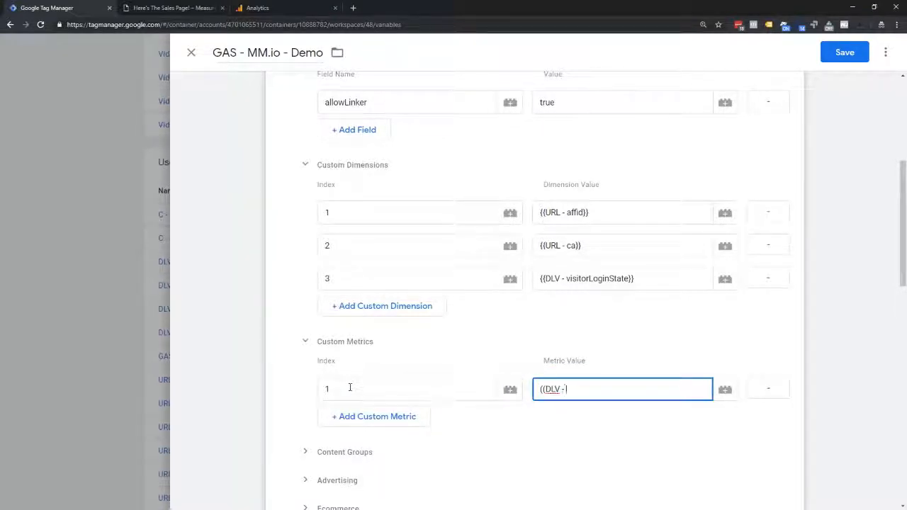
type("net")
key("BackSpace")
key("BackSpace")
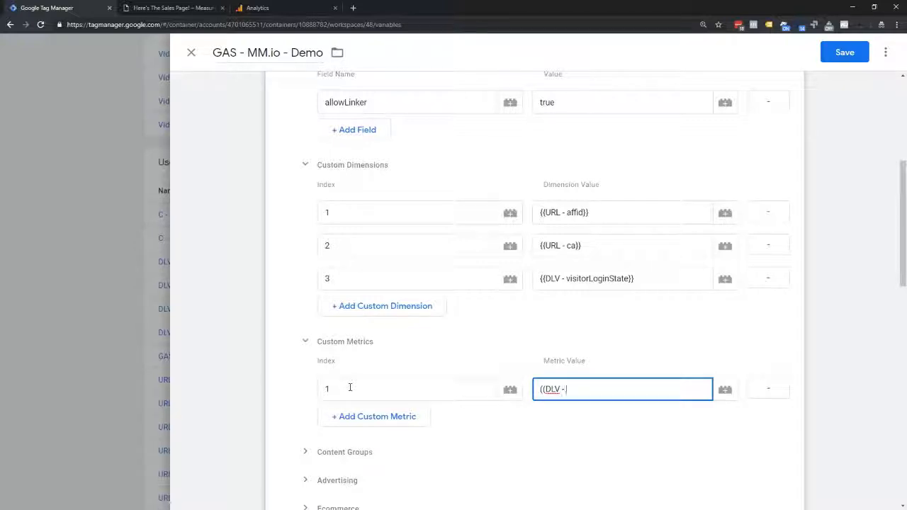
type("of")
left_click(766, 393)
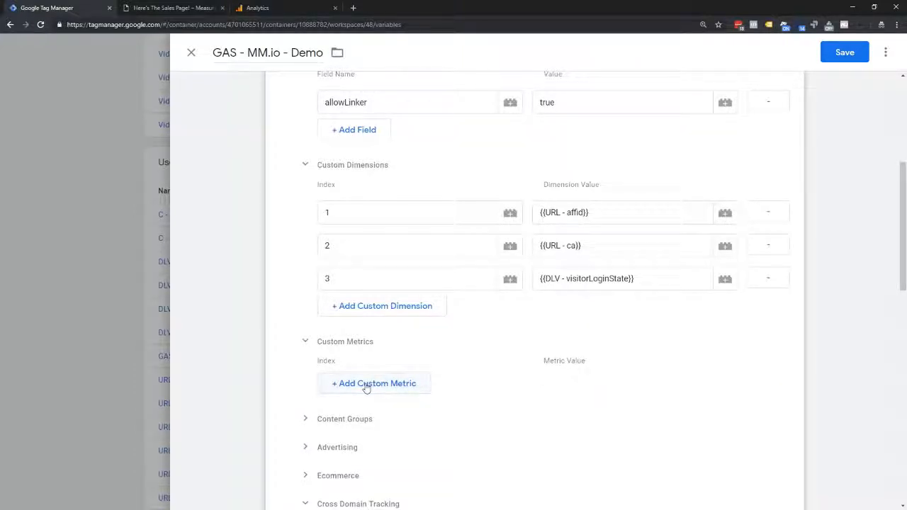
Save the GAS - MM.io - Demo variable and refresh the workspace preview.
scroll(348, 272, "up", 1)
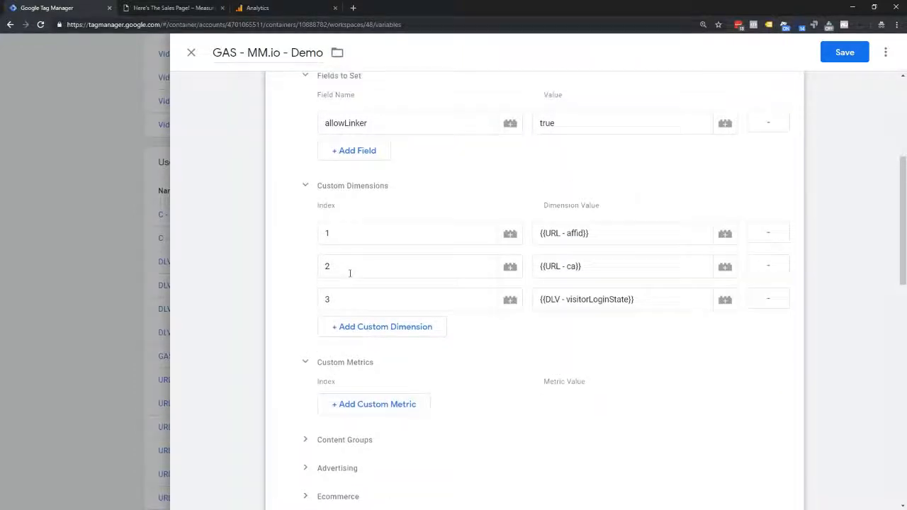
left_click(840, 55)
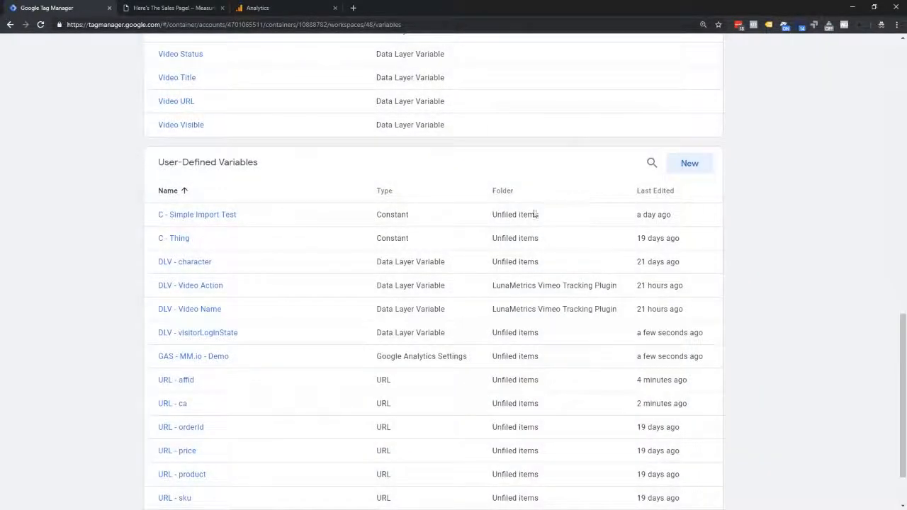
scroll(477, 238, "up", 15)
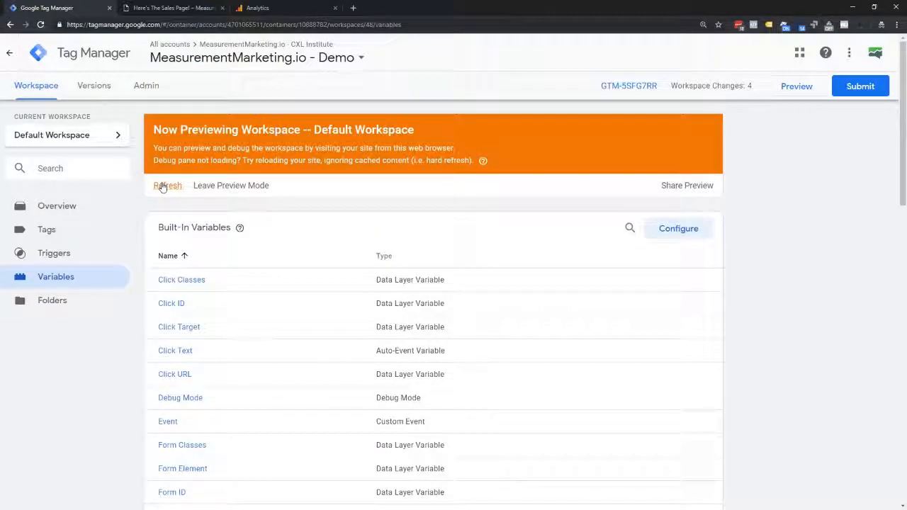
left_click(161, 186)
Switch to the sales page, reload it and examine the dimension values in the browser console's Google Analytics debug output.
left_click(156, 7)
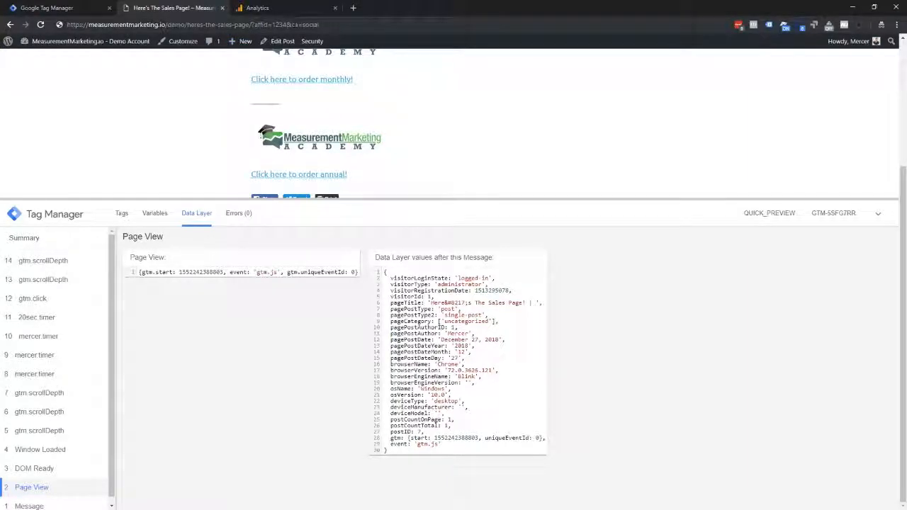
left_click(41, 26)
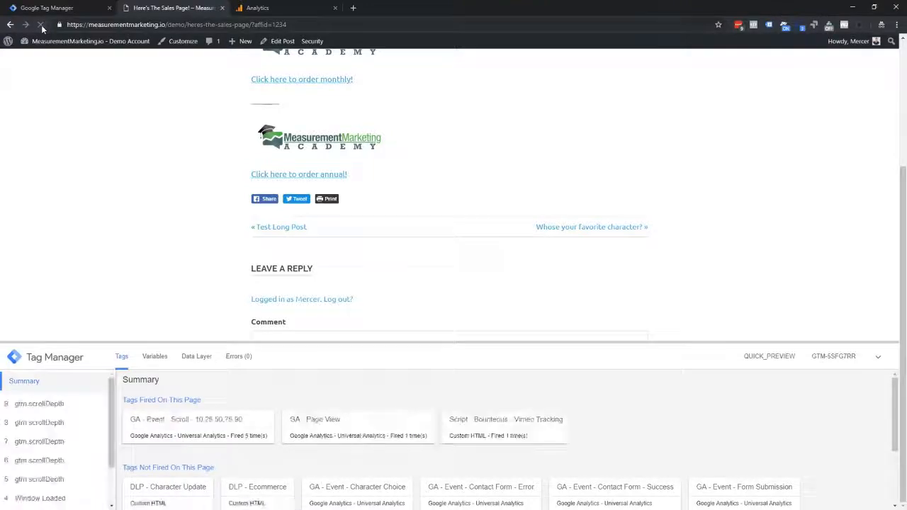
key("ctrl+shift+j")
scroll(629, 142, "up", 10)
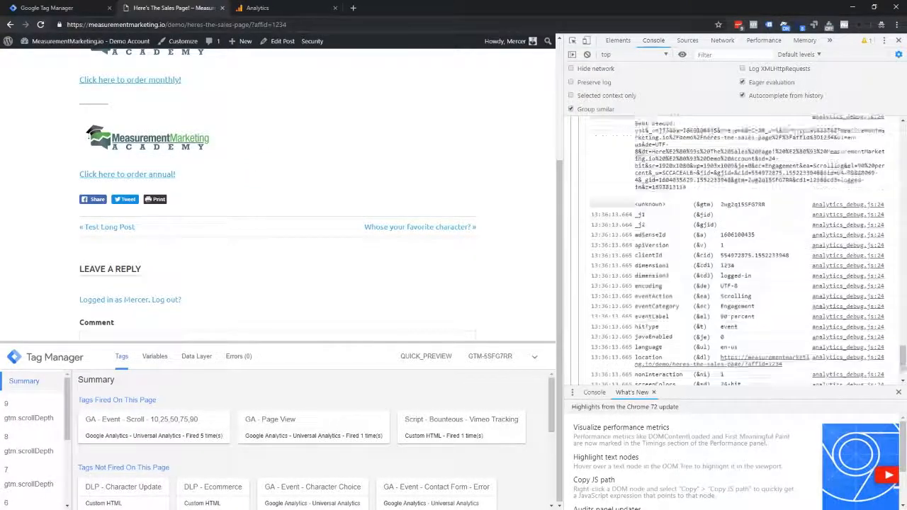
scroll(650, 157, "up", 10)
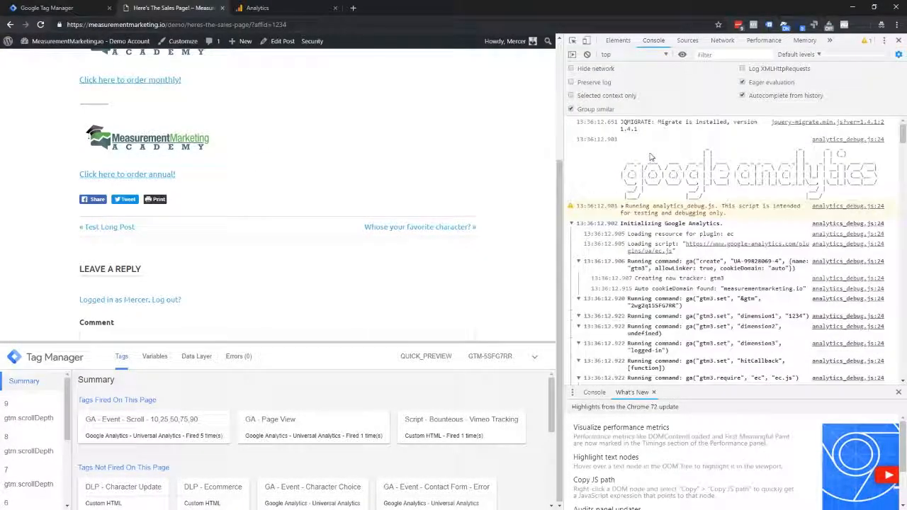
Widen the browser console and examine the dimension commands and the sent pageview beacon in the debug output.
left_click_drag(565, 177, 542, 177)
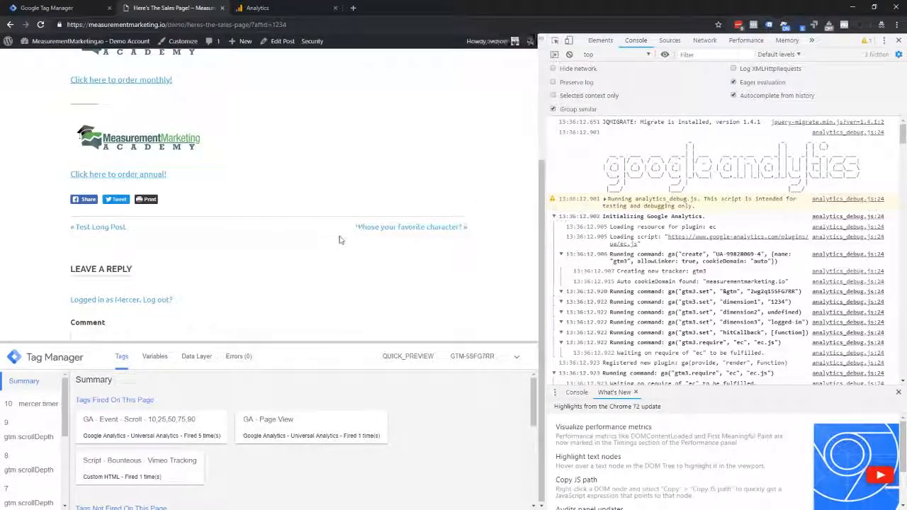
scroll(659, 210, "down", 2)
scroll(659, 210, "down", 3)
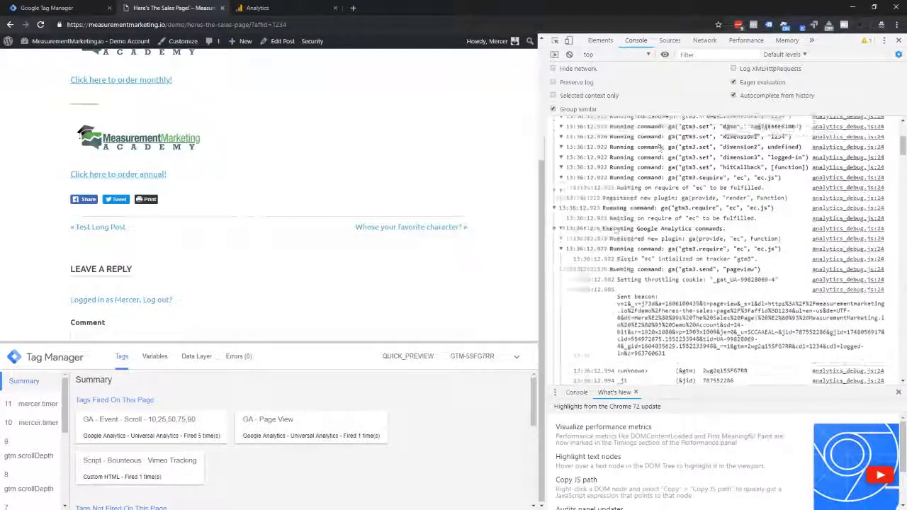
Enlarge the Tag Manager preview pane and examine the three dimension values of the GA - Page View tag fired on the Page View event.
left_click_drag(89, 347, 92, 234)
left_click_drag(542, 170, 600, 172)
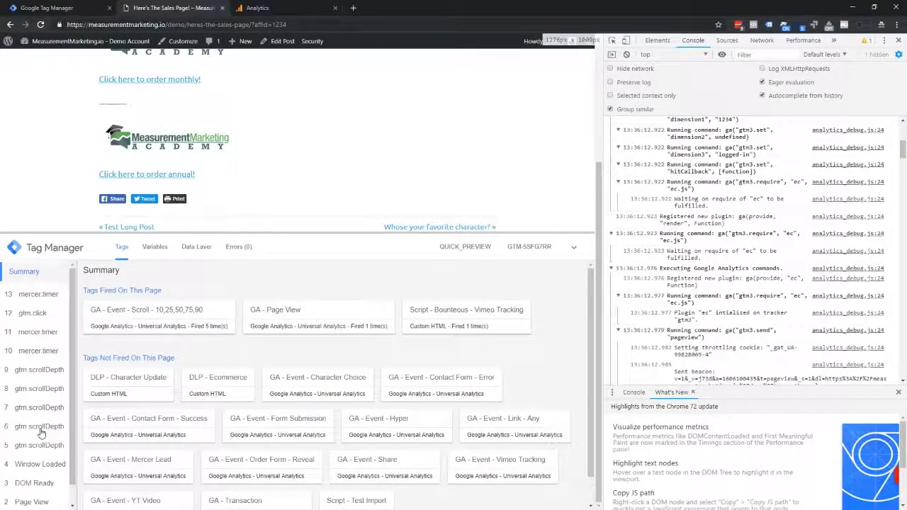
left_click(27, 502)
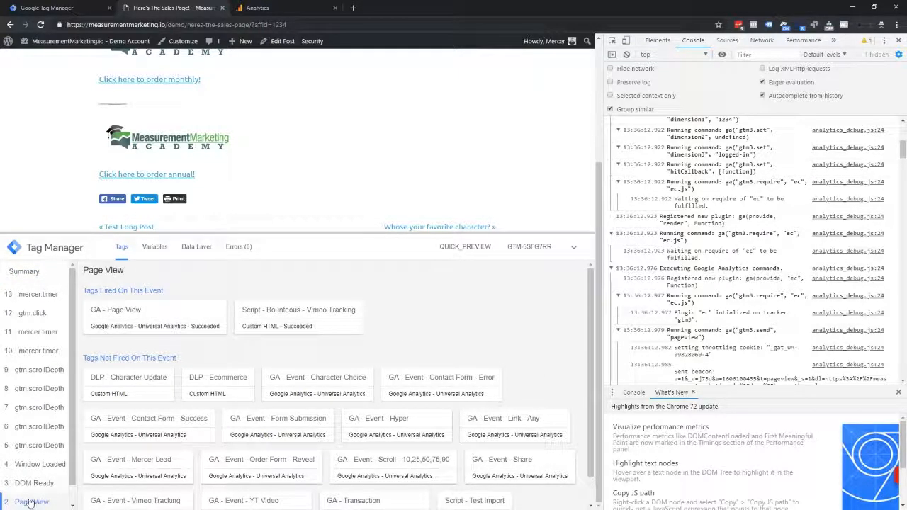
scroll(35, 482, "up", 1)
left_click(131, 318)
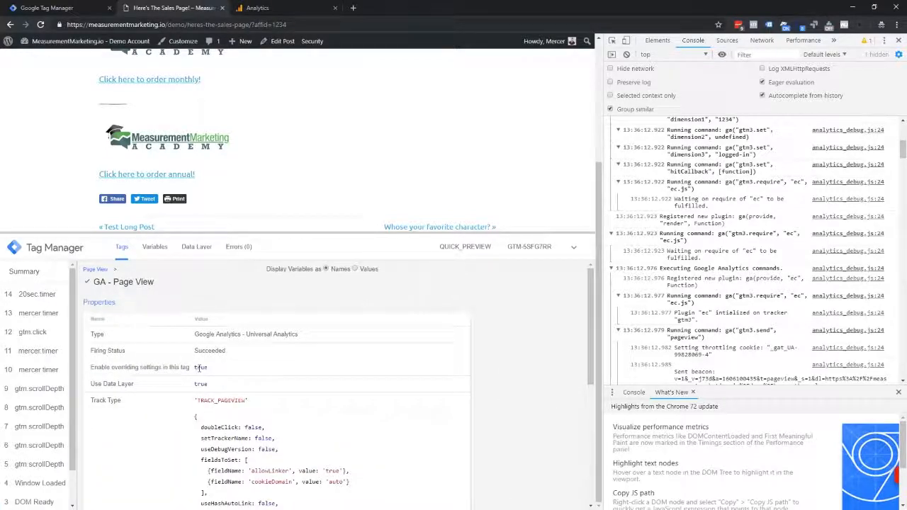
scroll(221, 370, "down", 2)
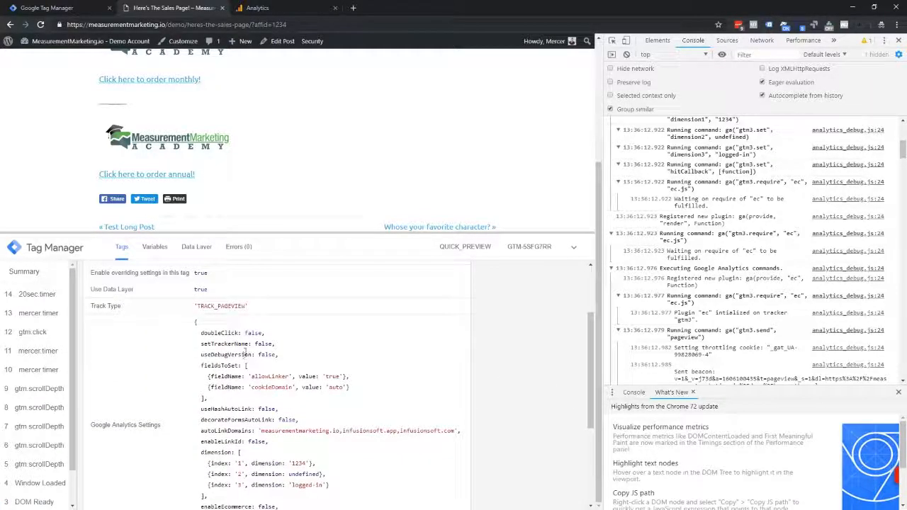
scroll(271, 368, "down", 1)
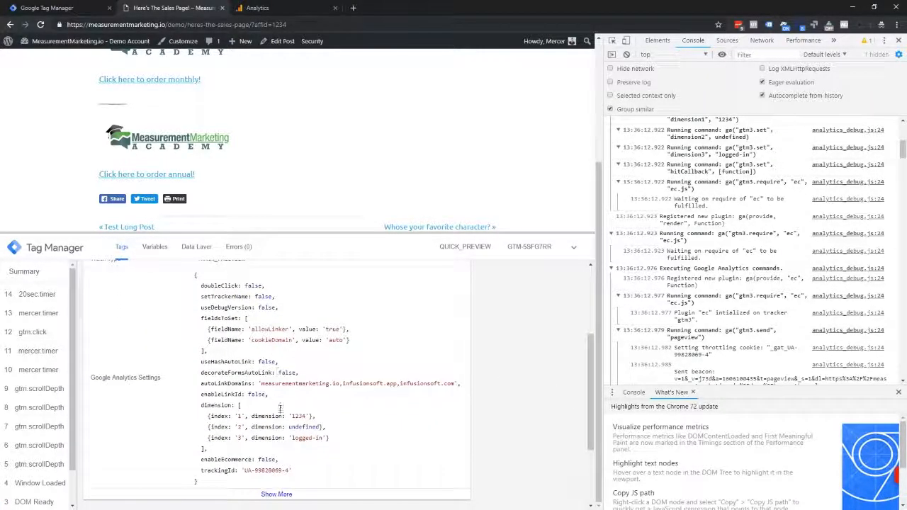
left_click_drag(228, 416, 322, 425)
left_click(234, 427)
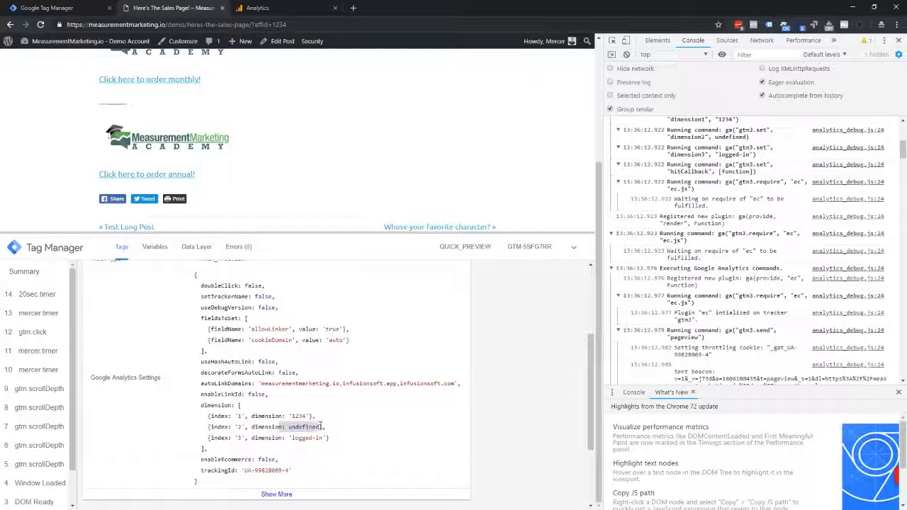
left_click_drag(234, 437, 328, 438)
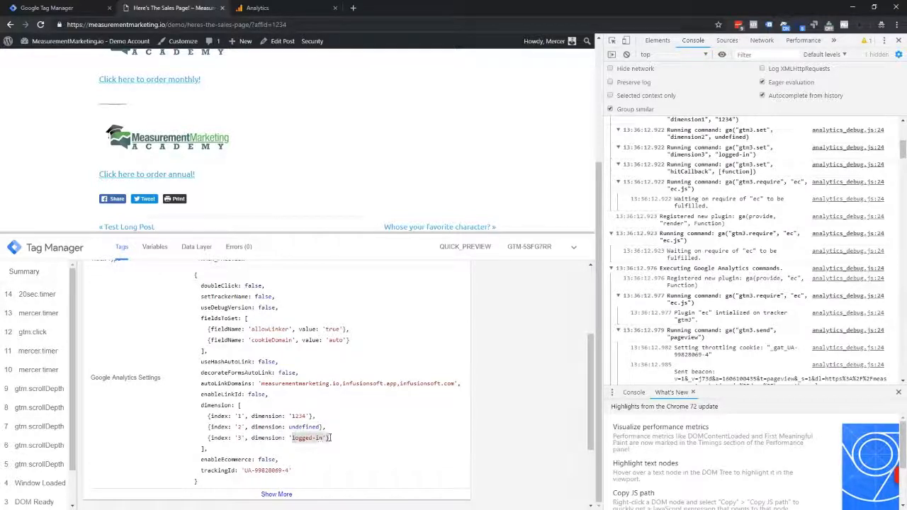
Append &ca=social to the sales page URL after affid=1234 and load the page.
left_click(297, 24)
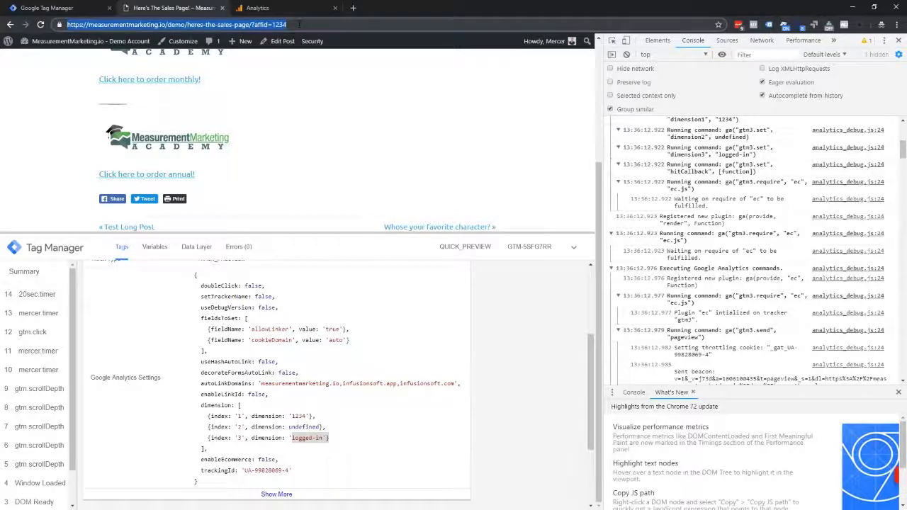
left_click(323, 24)
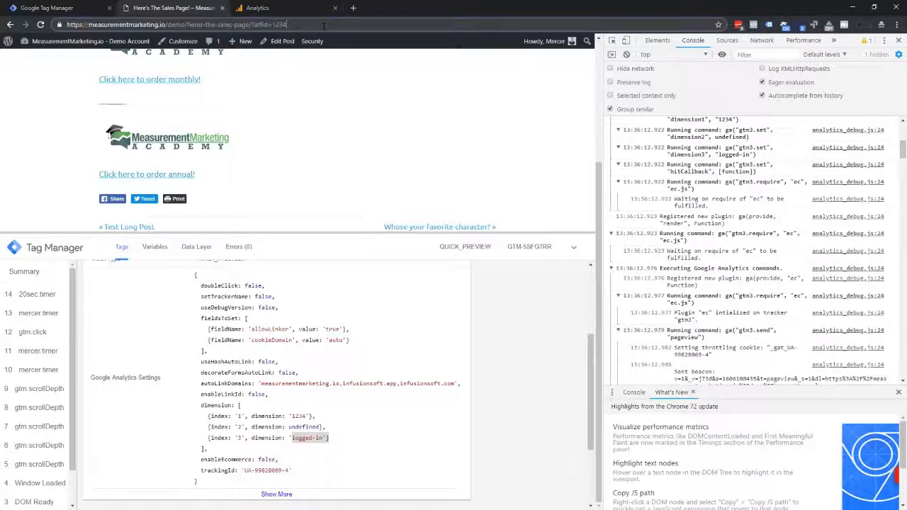
type("&ca=")
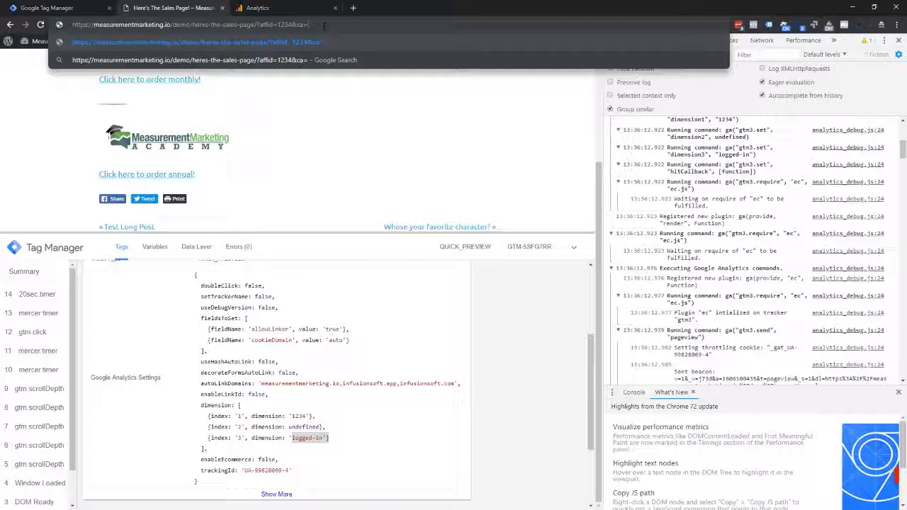
type("soc")
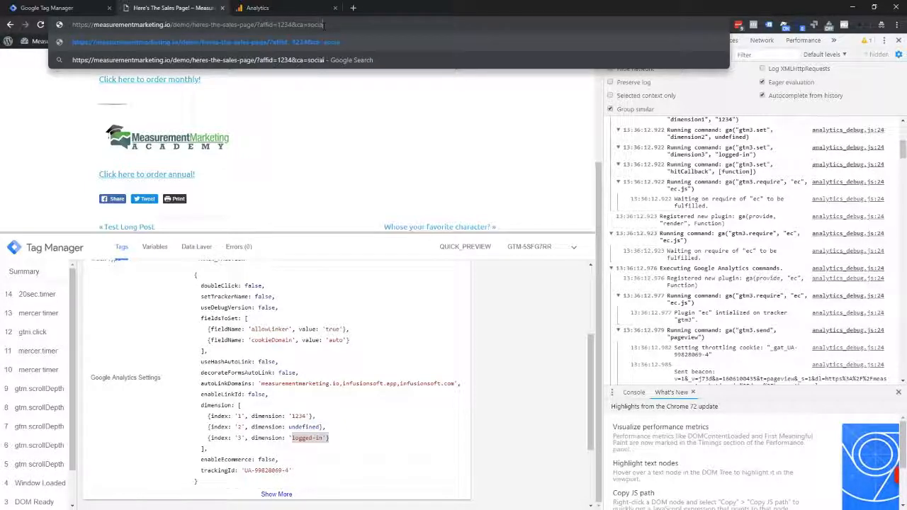
type("ial")
key("Return")
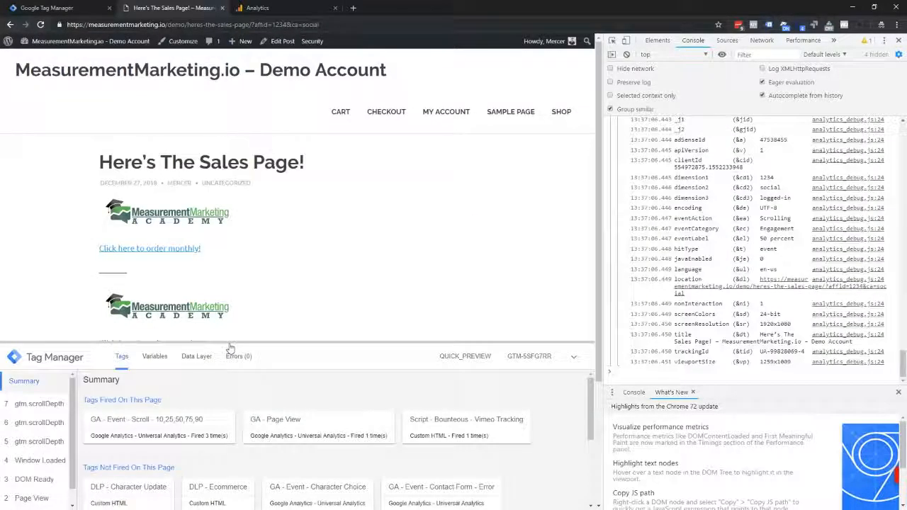
Enlarge the preview pane and check the first and second dimension values of the GA - Page View tag on the Page View event.
left_click_drag(233, 341, 233, 190)
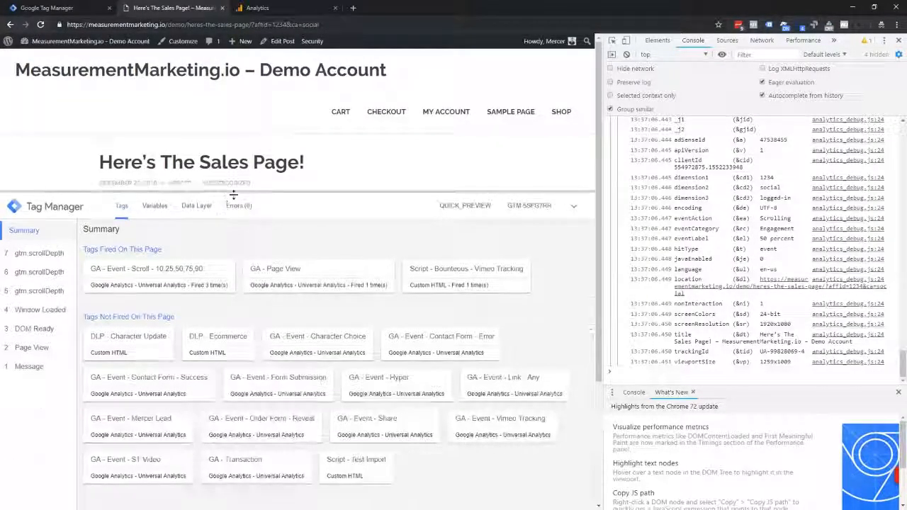
left_click(39, 384)
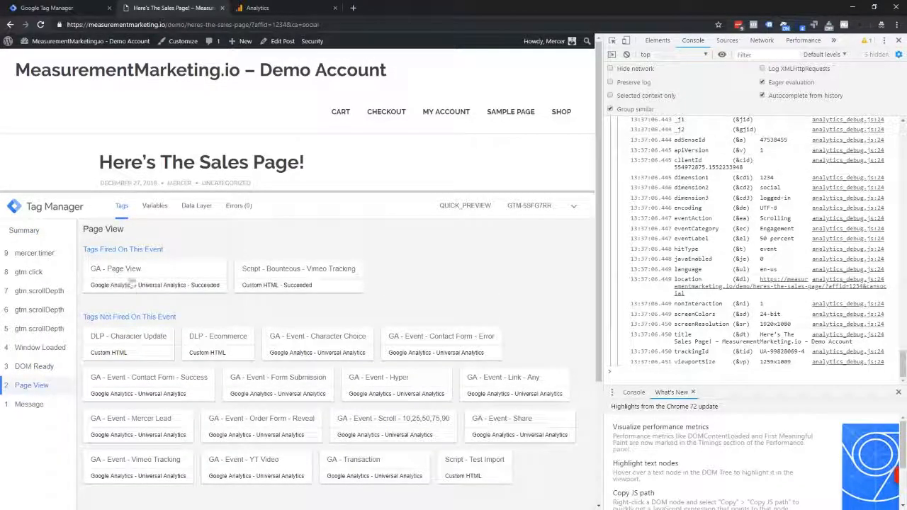
left_click(130, 277)
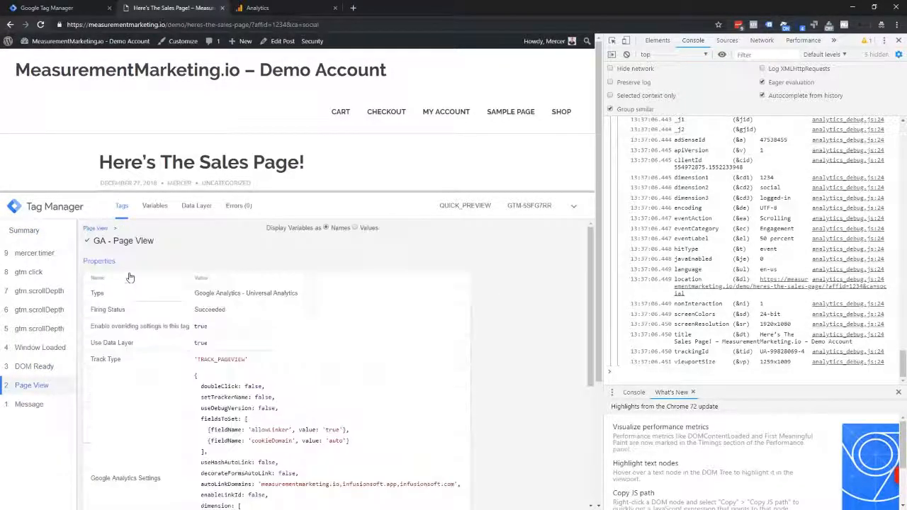
scroll(166, 390, "down", 3)
left_click(31, 385)
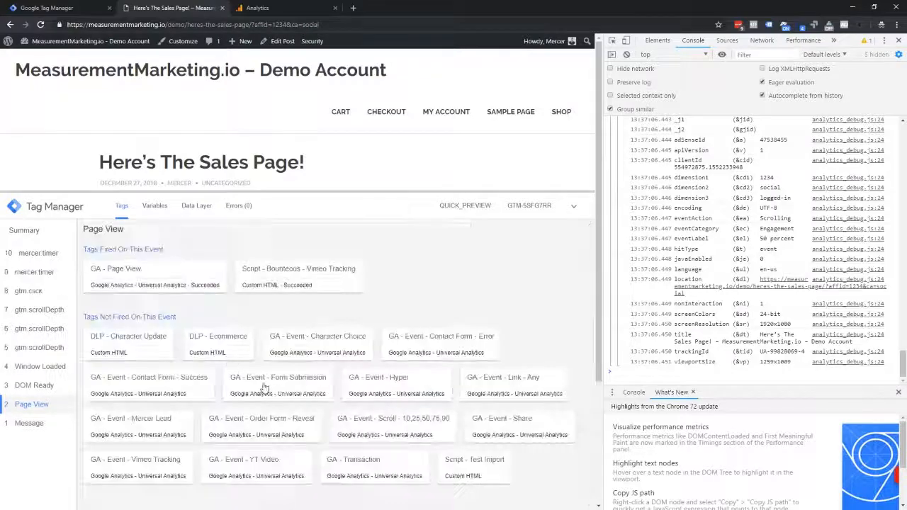
left_click(119, 279)
scroll(255, 400, "down", 3)
double_click(296, 376)
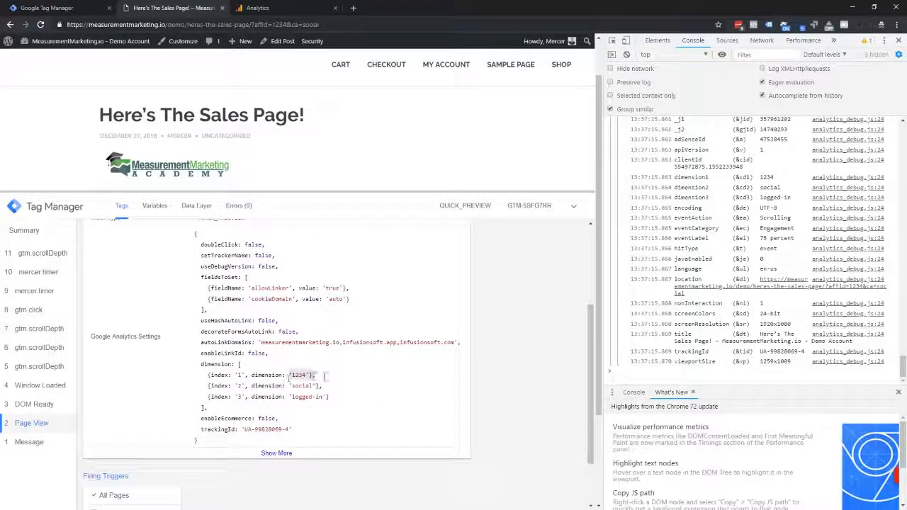
double_click(301, 386)
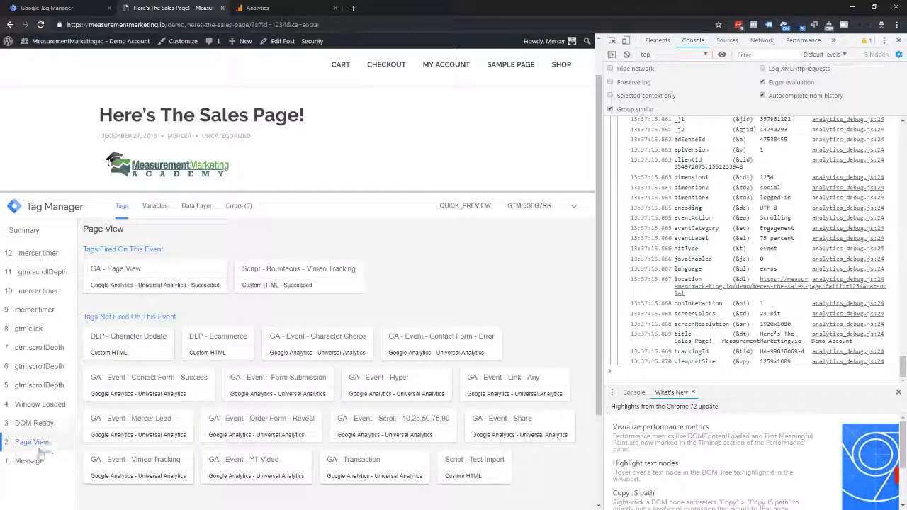
Reopen the GA - Page View tag's details and check the value of its third dimension.
left_click(118, 276)
scroll(234, 400, "down", 3)
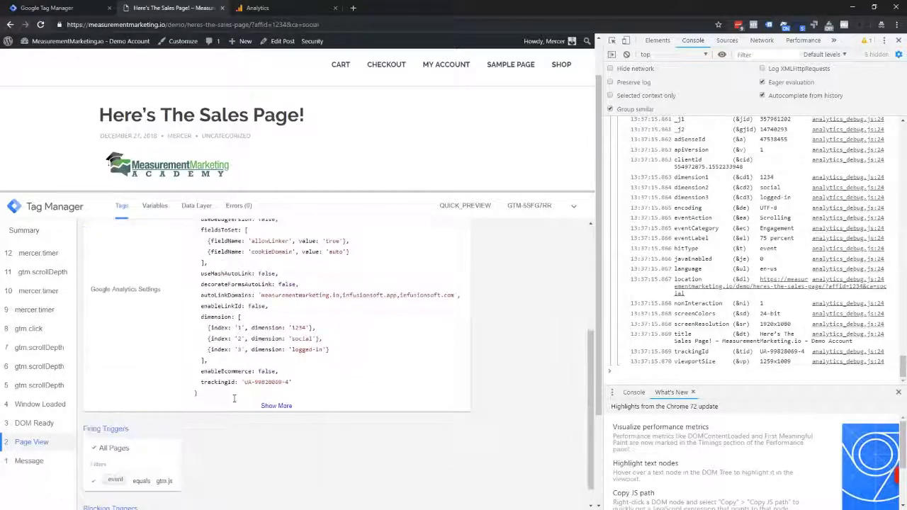
left_click_drag(284, 350, 330, 347)
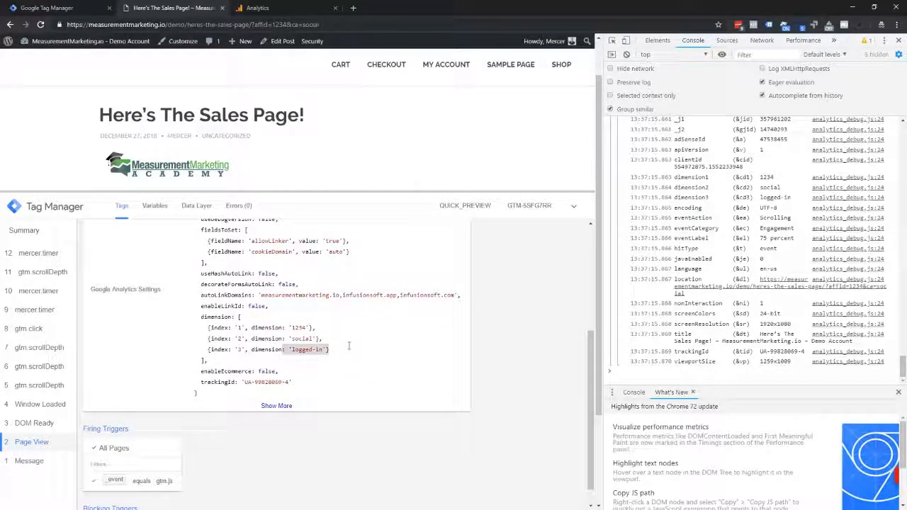
left_click(349, 345)
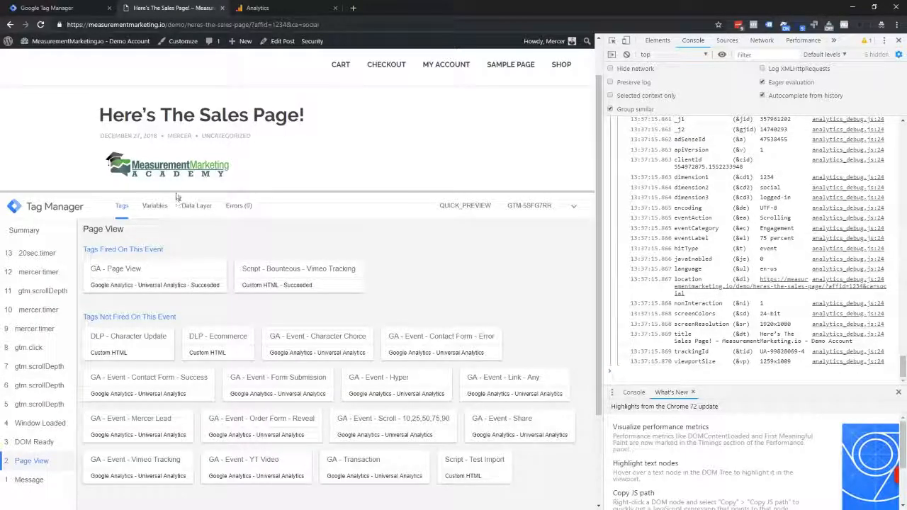
Shrink the preview pane, widen the console and examine the dimension commands at the start of the debug output.
left_click_drag(175, 191, 220, 389)
scroll(720, 213, "up", 10)
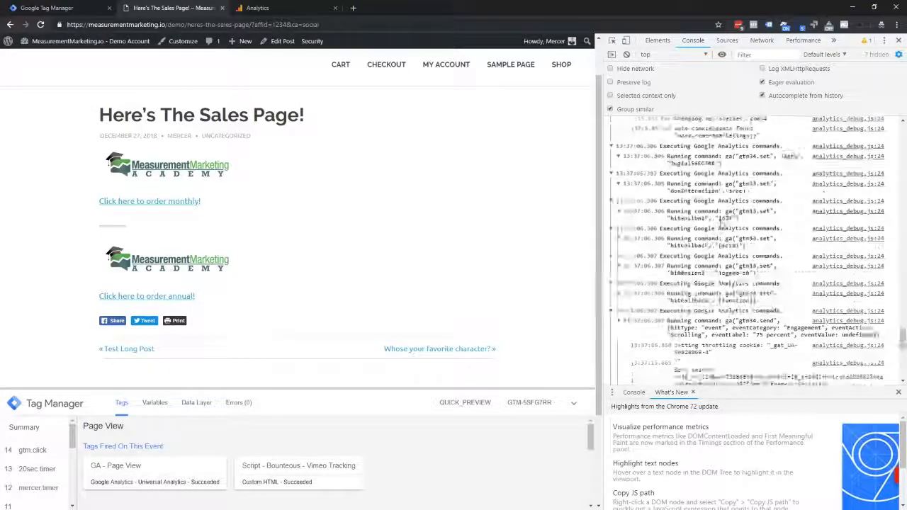
scroll(720, 212, "up", 10)
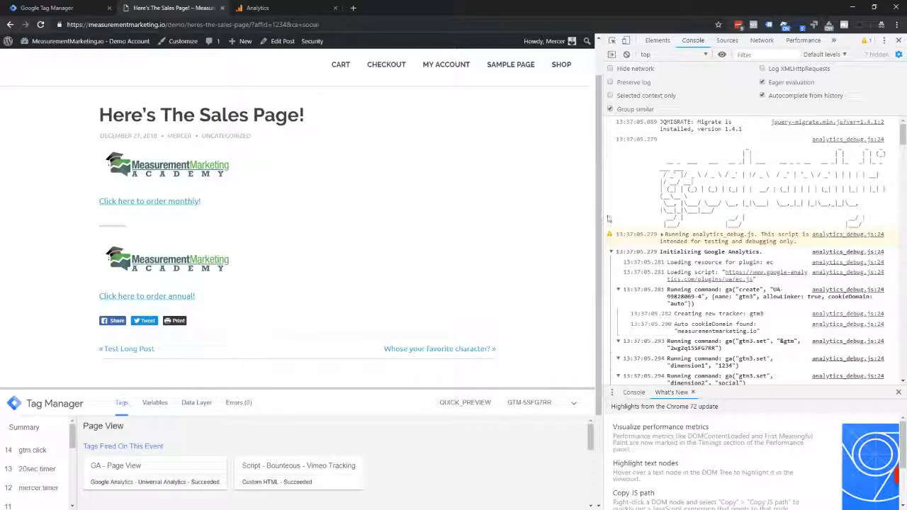
left_click_drag(607, 219, 383, 234)
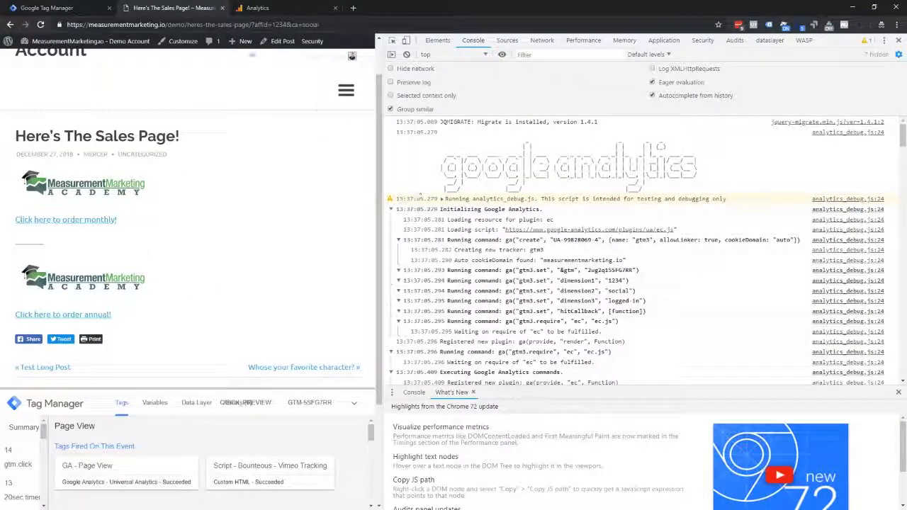
Switch to Google Analytics and check the active page in the Real-Time Overview report.
left_click(270, 13)
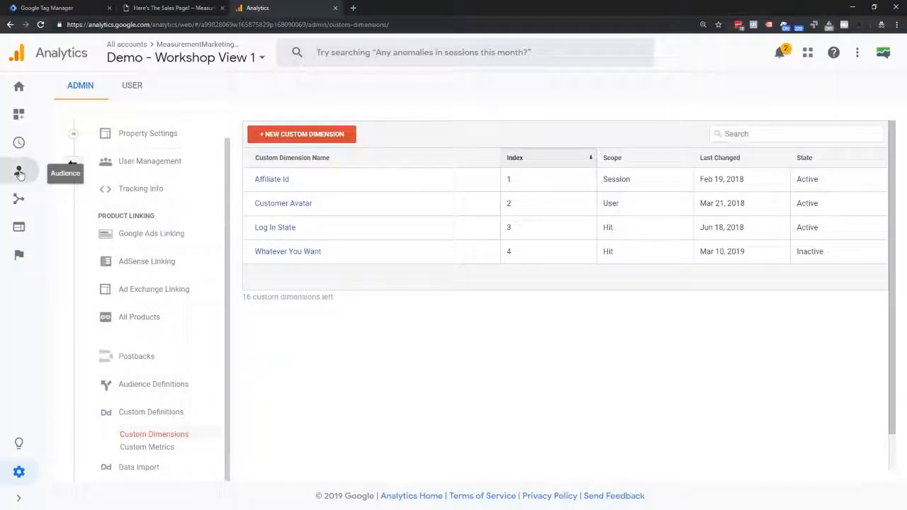
mouse_move(19, 159)
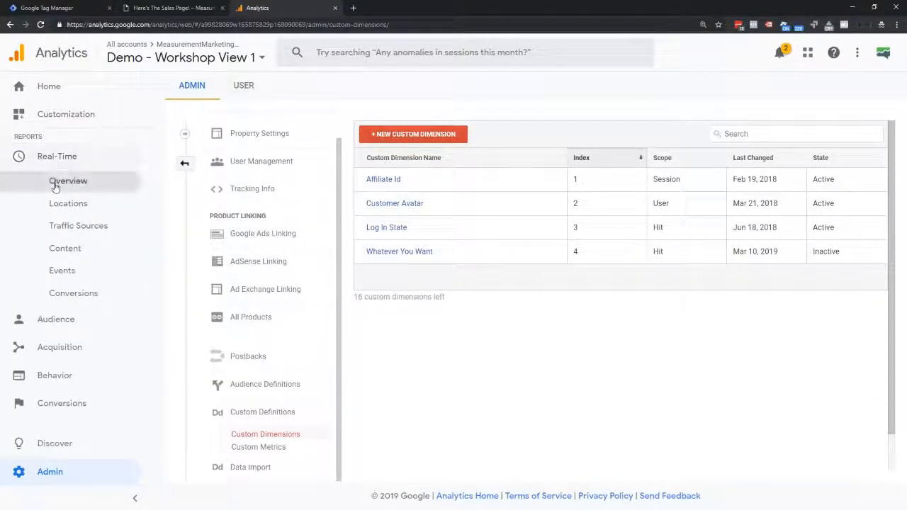
left_click(25, 181)
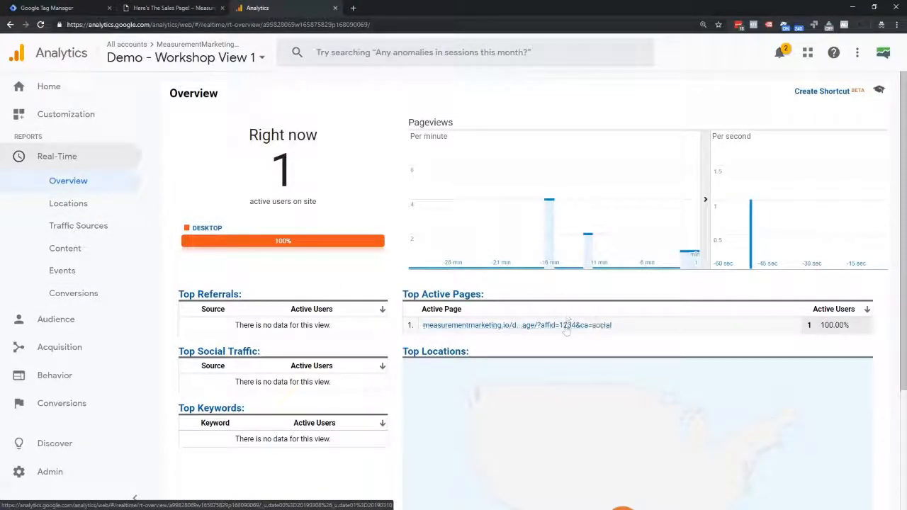
Switch back to the sales page and review the dimension commands and pageview beacon in the console.
left_click(67, 9)
left_click(177, 7)
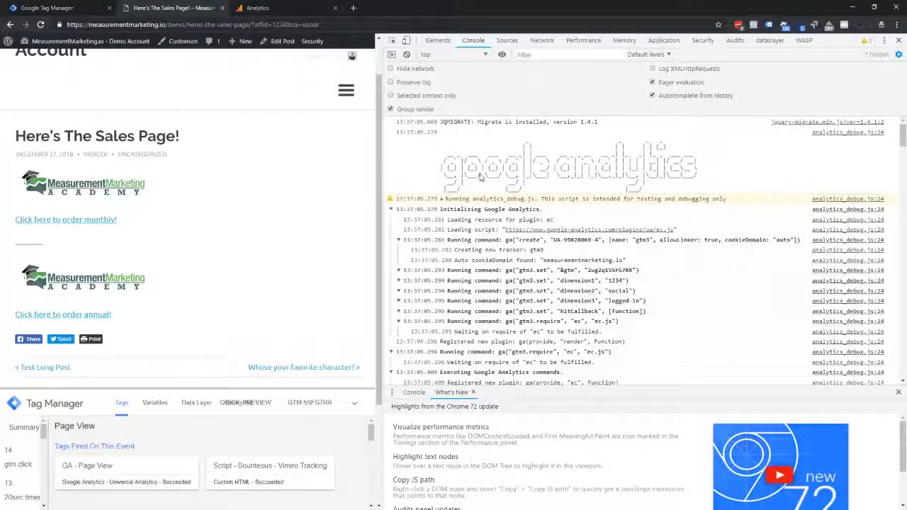
scroll(571, 186, "down", 3)
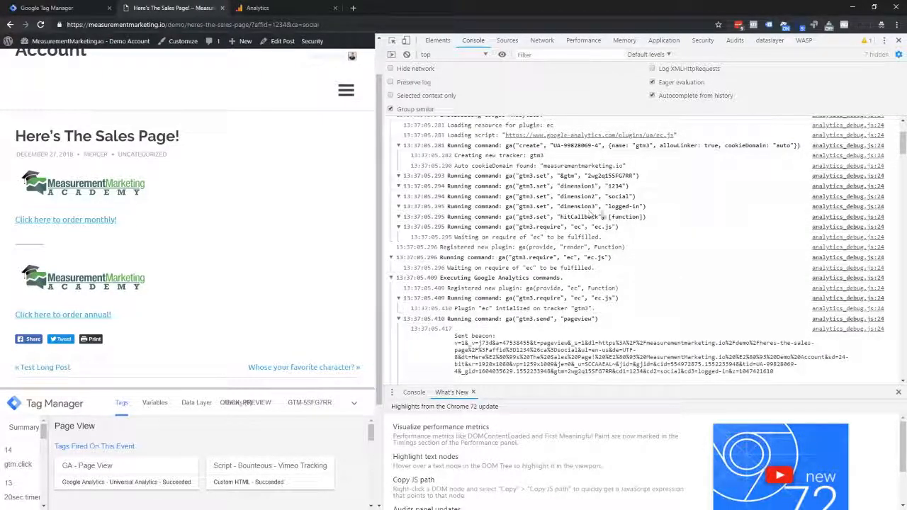
Return to Google Analytics and open the property's list of custom dimensions to compare their index numbers.
left_click(255, 8)
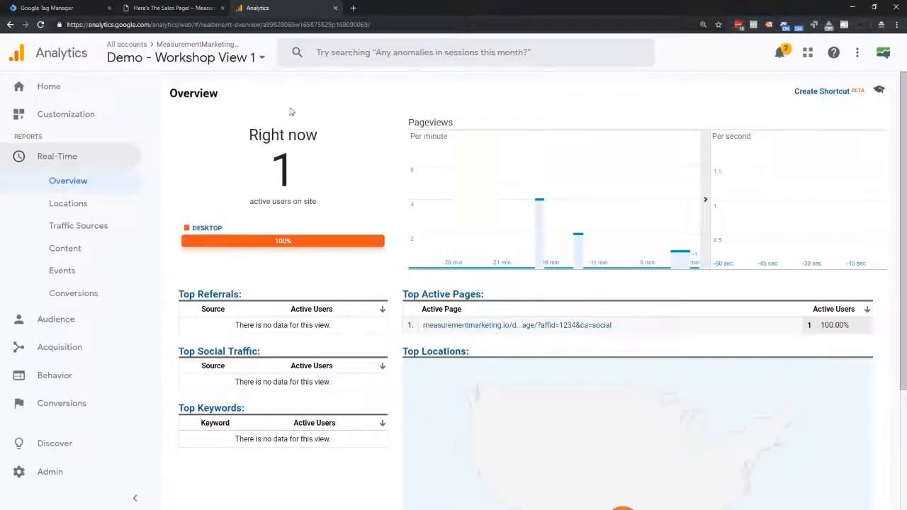
left_click(83, 472)
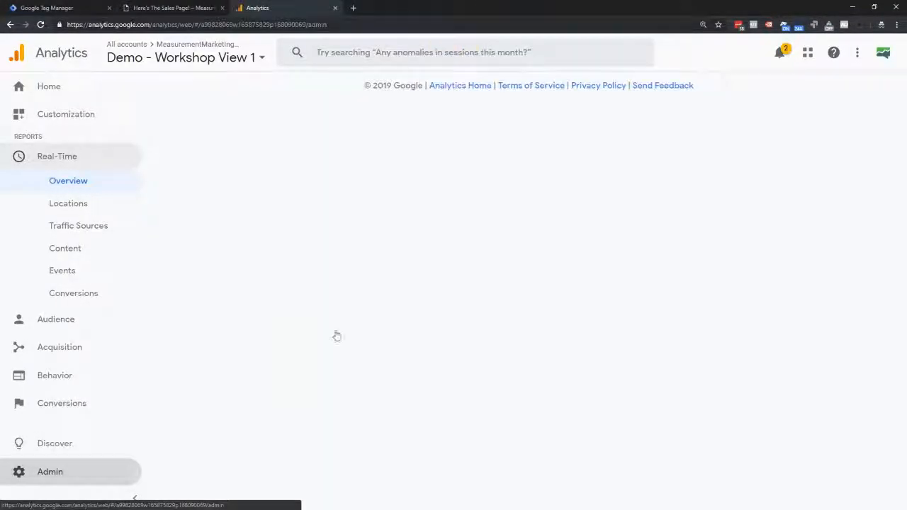
left_click(425, 443)
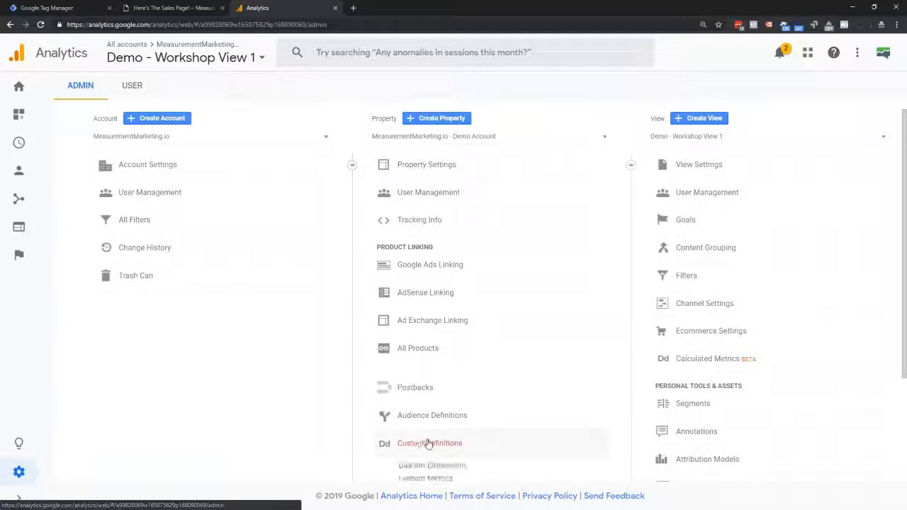
left_click(430, 465)
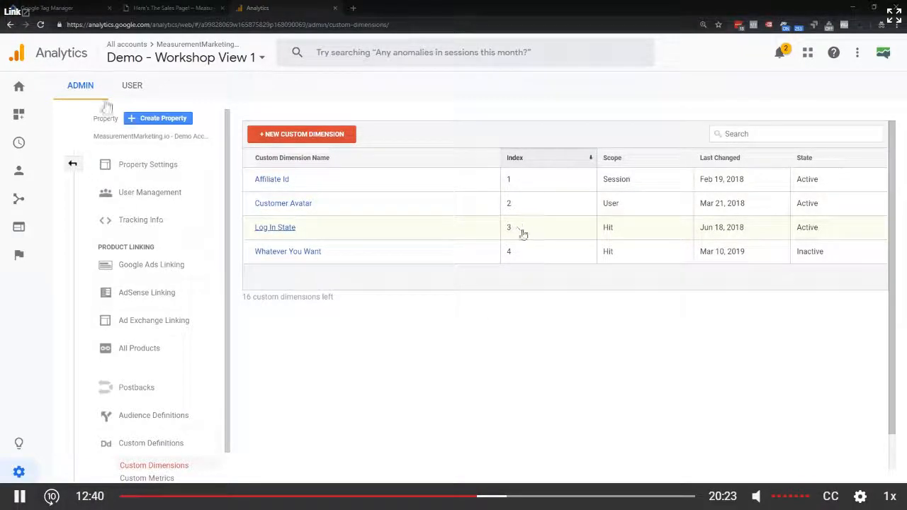
Switch back to the sales page and examine the dimension fields of the pageview beacon in the console.
left_click(145, 8)
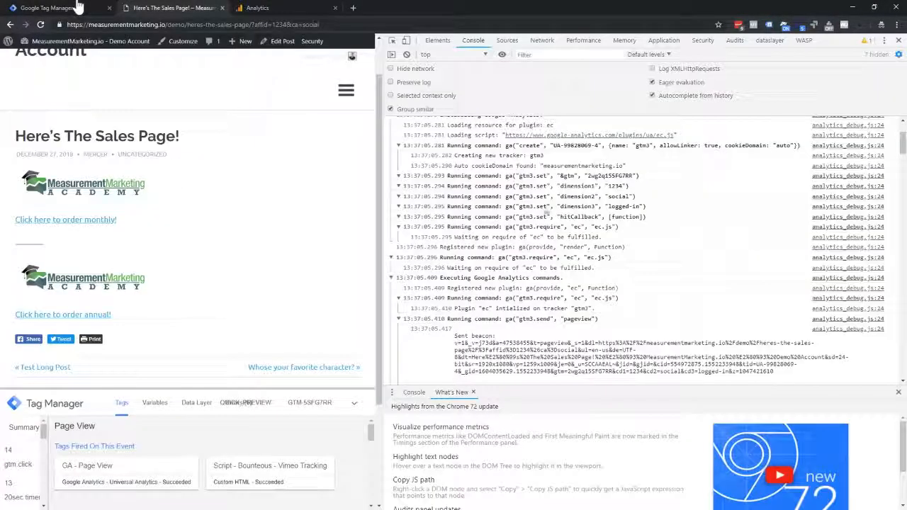
scroll(560, 204, "up", 2)
scroll(560, 205, "down", 9)
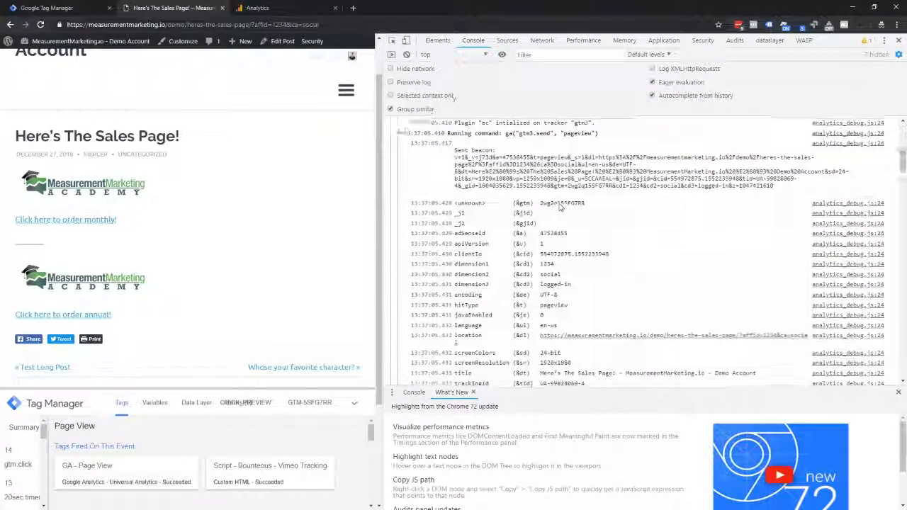
scroll(560, 221, "down", 1)
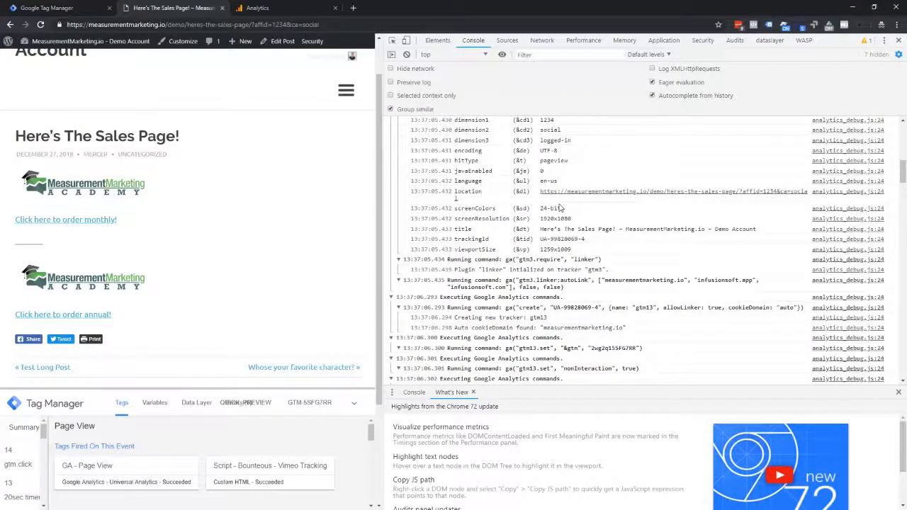
scroll(559, 207, "down", 3)
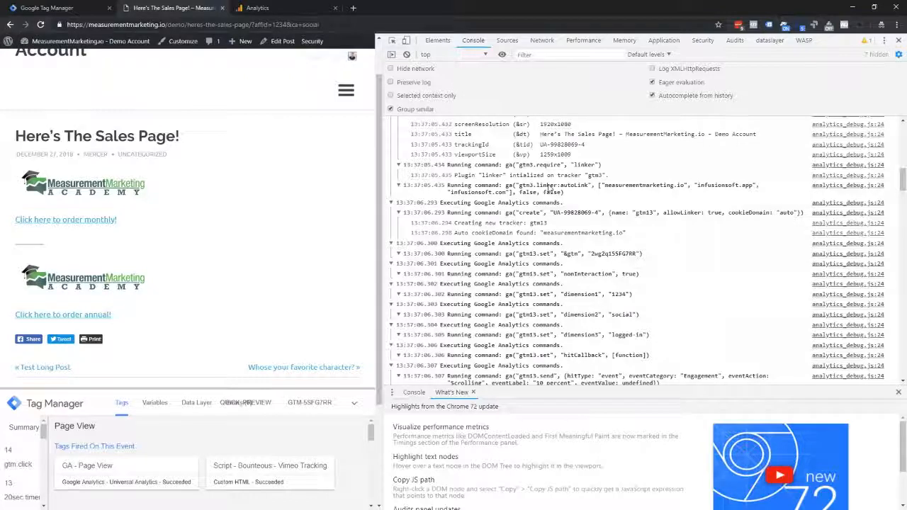
Examine the dimension commands and beacon fields of the scroll-depth events through the end of the console output.
scroll(549, 190, "down", 5)
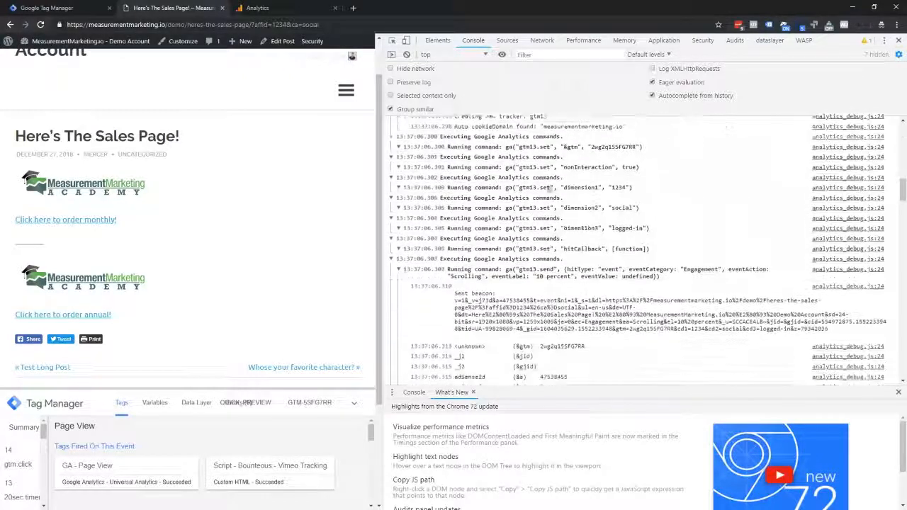
scroll(549, 188, "down", 3)
scroll(549, 170, "down", 3)
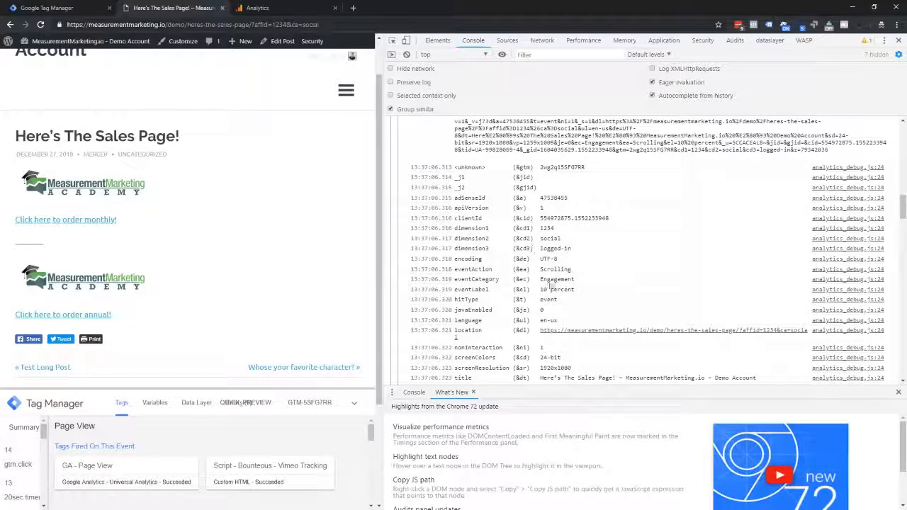
scroll(553, 272, "down", 5)
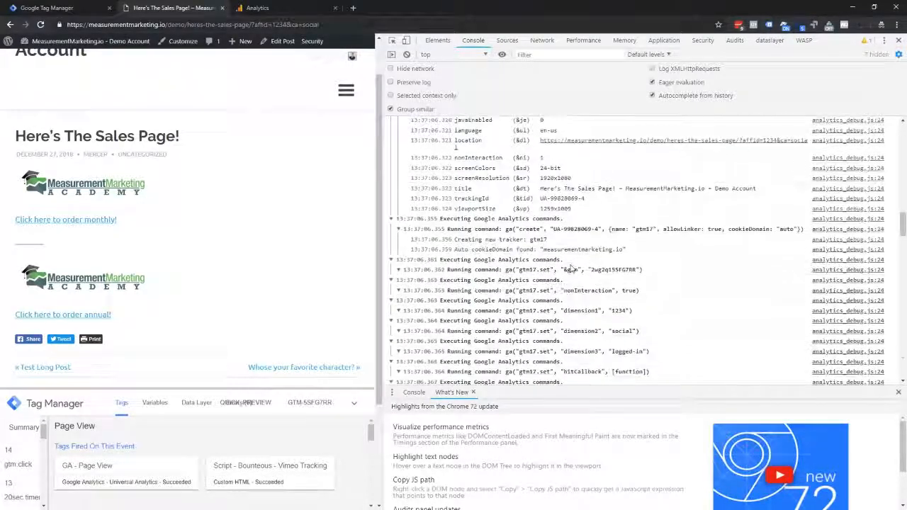
scroll(571, 270, "down", 1)
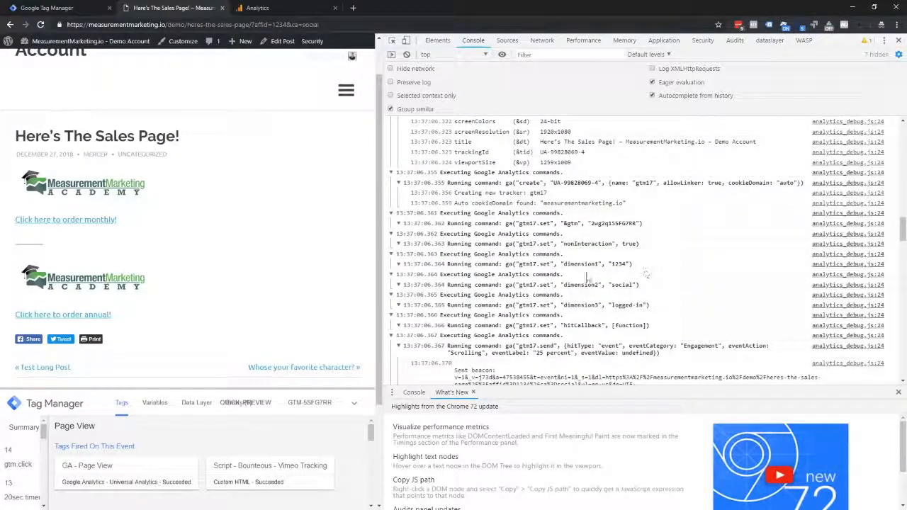
scroll(616, 283, "down", 10)
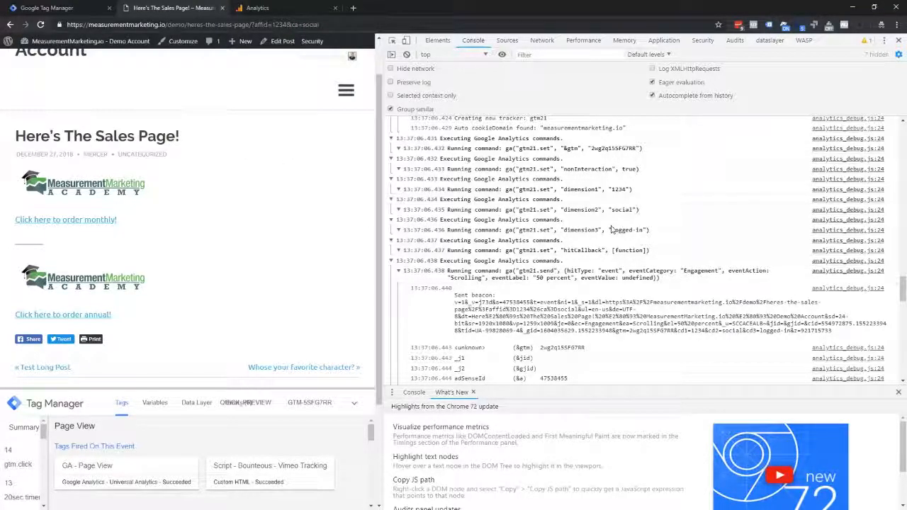
scroll(605, 204, "down", 10)
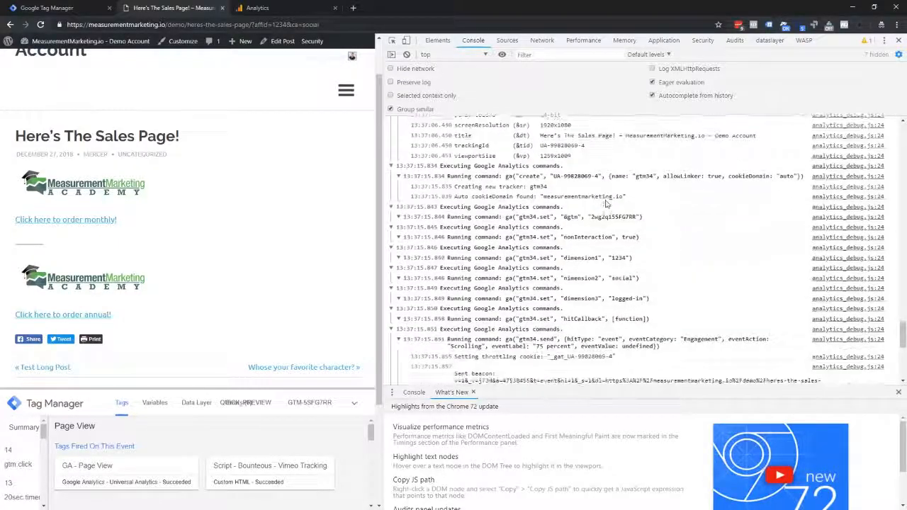
scroll(606, 204, "down", 5)
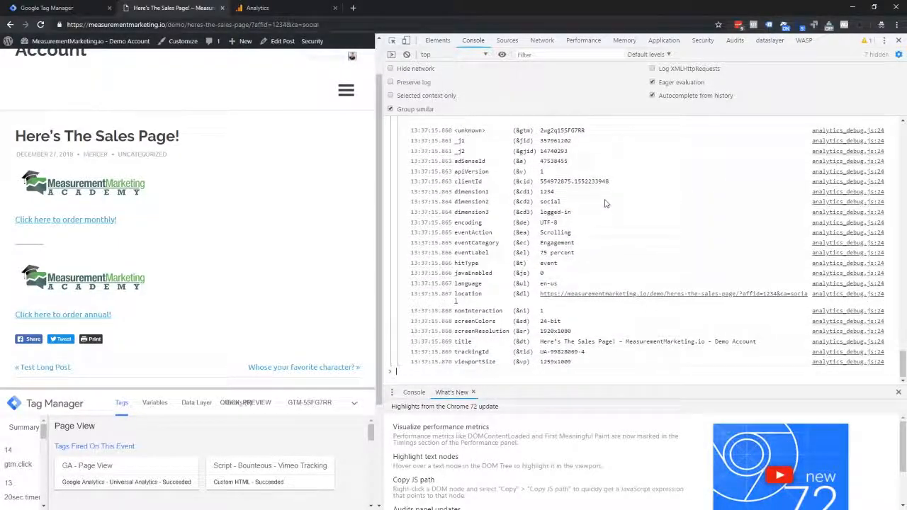
scroll(569, 272, "up", 4)
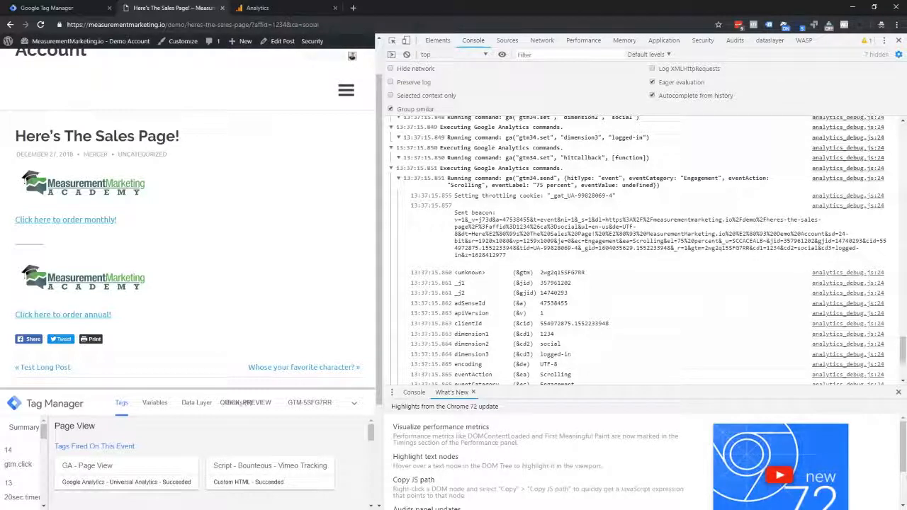
Load the sales page without the affid and ca URL parameters and check the dimension commands at the start of the debug output.
left_click_drag(253, 24, 319, 24)
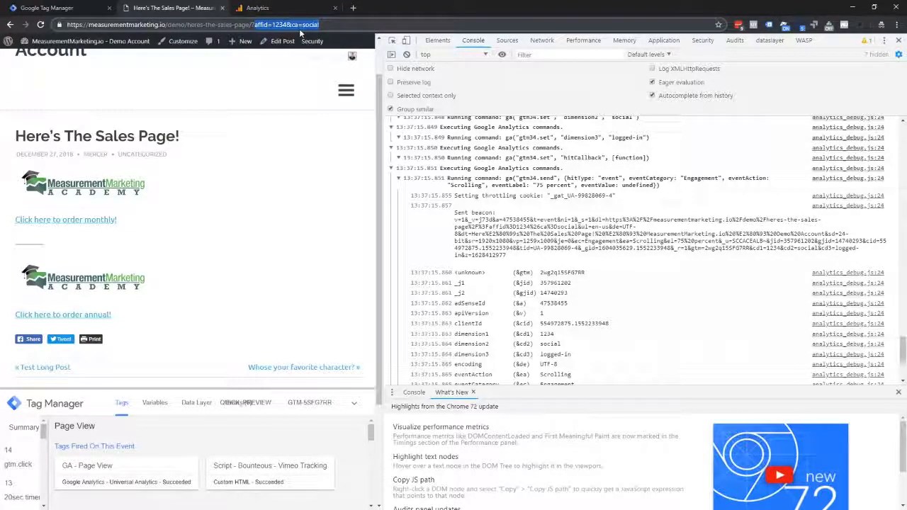
key("BackSpace")
key("BackSpace")
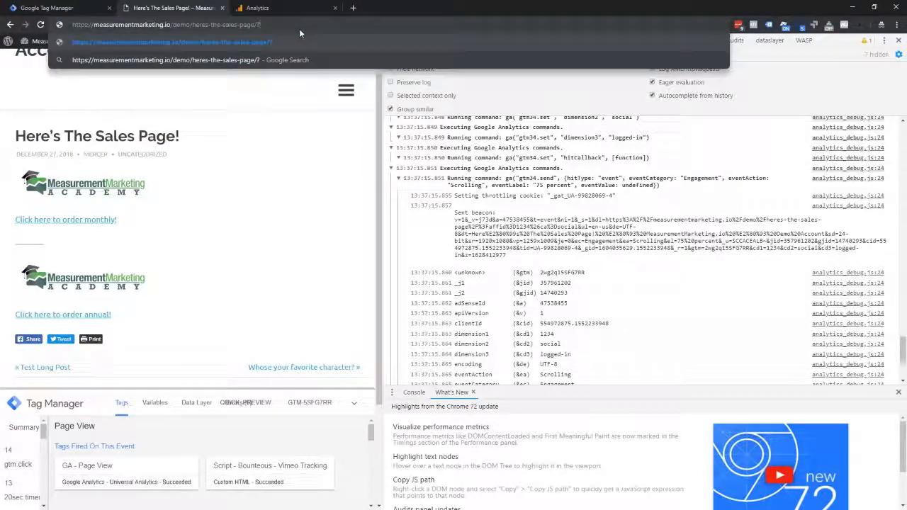
key("Return")
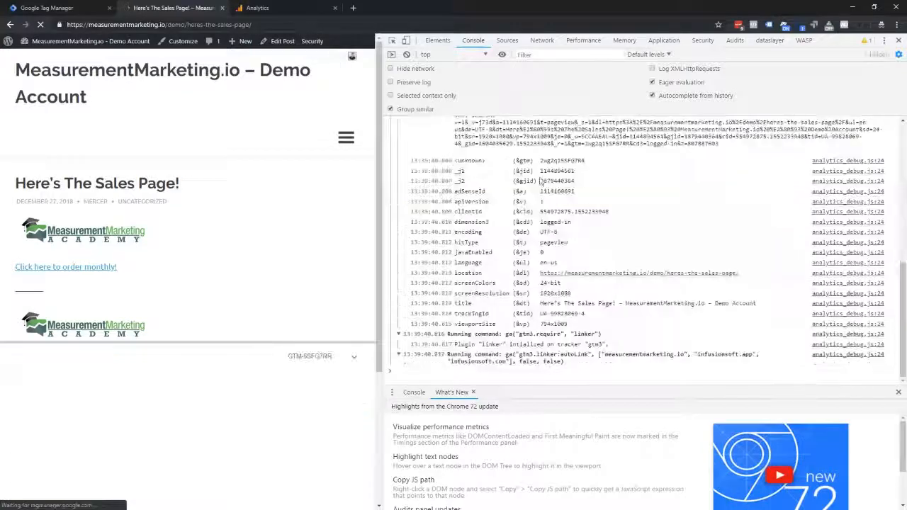
scroll(571, 189, "up", 10)
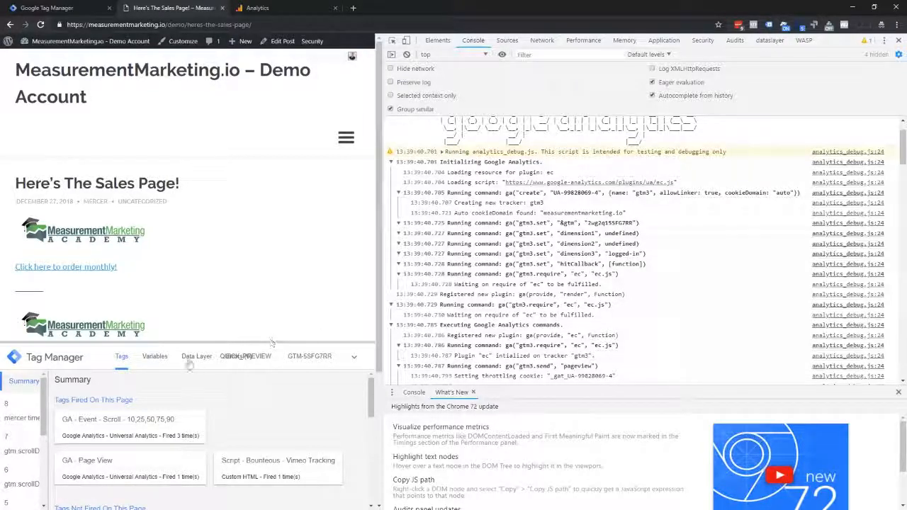
Widen the page area, enlarge the Tag Manager preview pane and show the variables for the Page View event.
left_click_drag(383, 301, 567, 300)
left_click(204, 359)
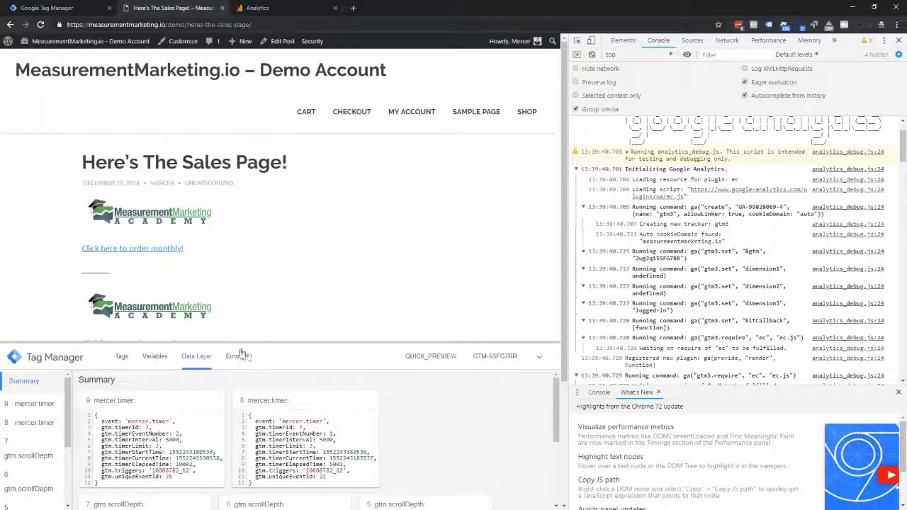
left_click_drag(238, 344, 234, 126)
left_click(155, 134)
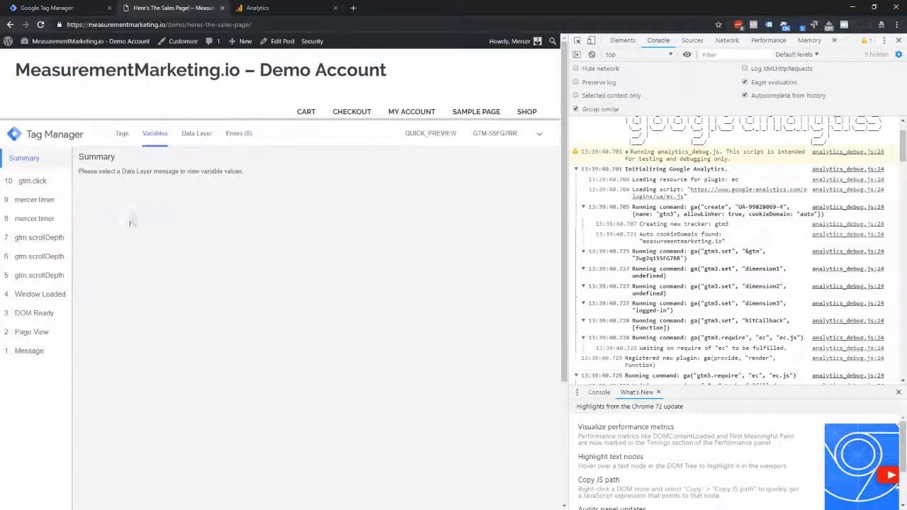
left_click(29, 351)
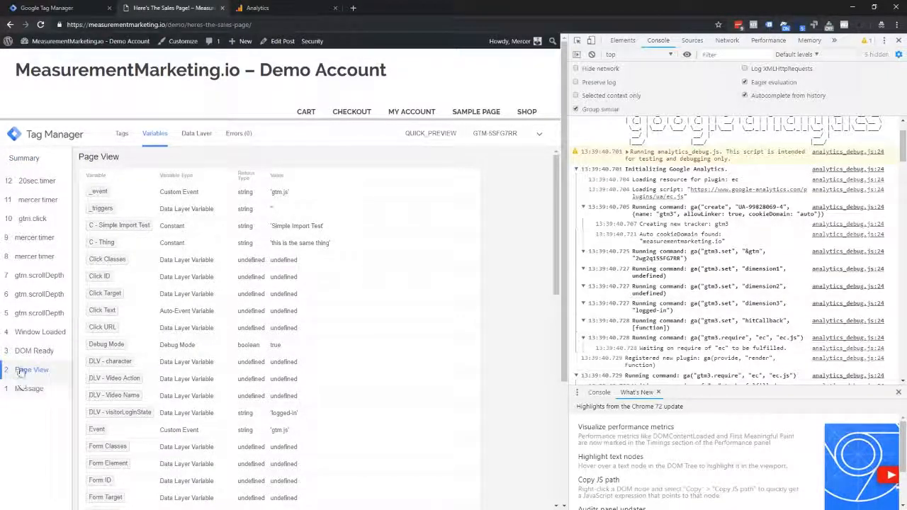
Inspect the Page View event's data layer and URL variables and compare them with the console's dimension commands.
left_click(195, 134)
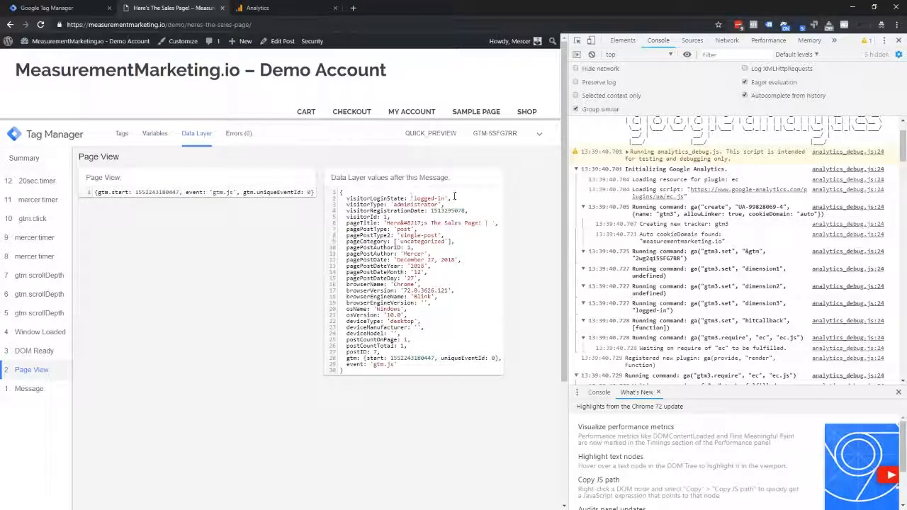
left_click(156, 136)
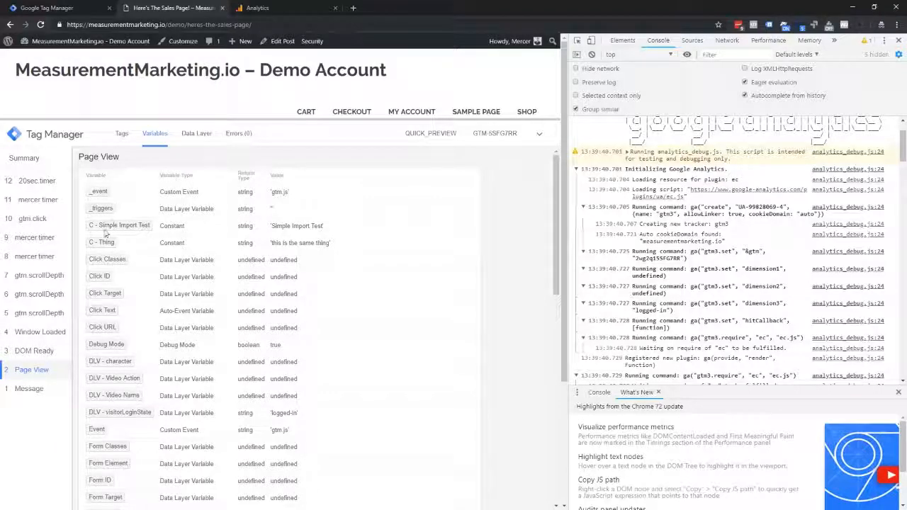
scroll(122, 327, "down", 4)
scroll(122, 327, "down", 3)
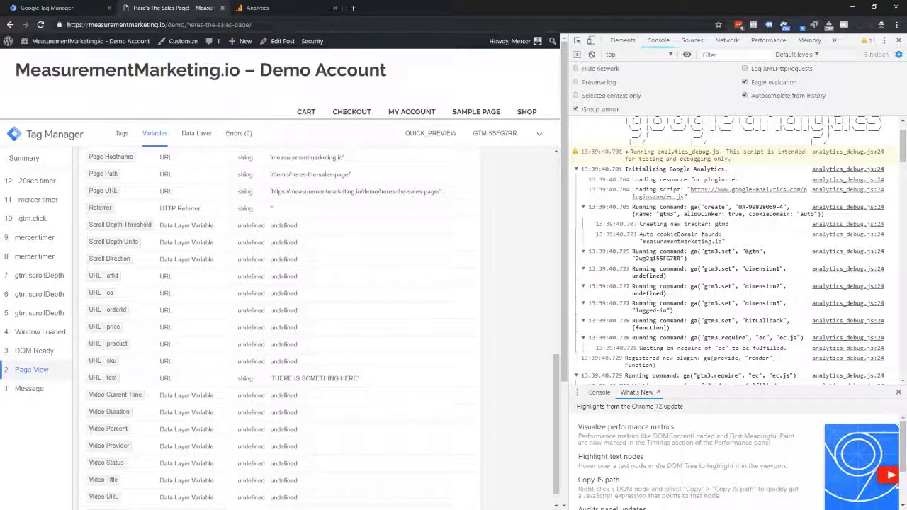
left_click_drag(560, 269, 480, 270)
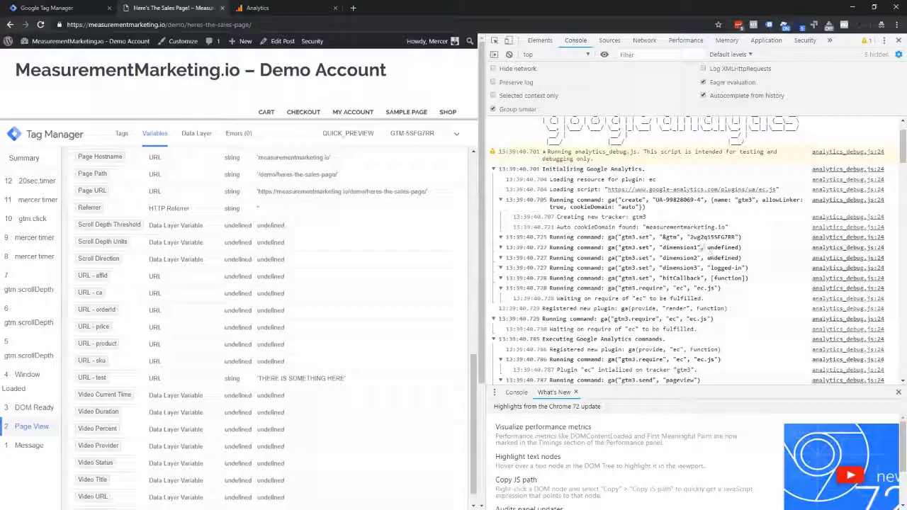
Switch to Google Tag Manager and review the custom dimensions in the GAS - MM.io - Demo variable.
left_click(62, 9)
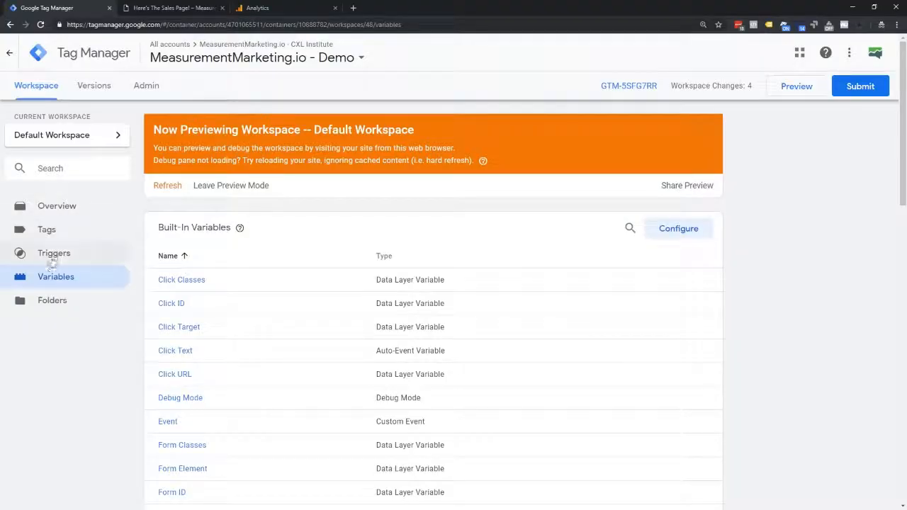
scroll(248, 295, "down", 12)
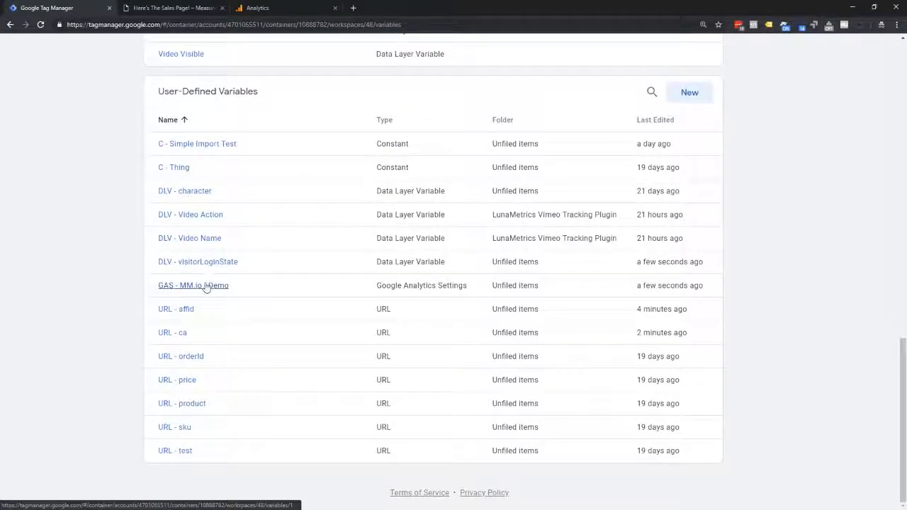
left_click(205, 285)
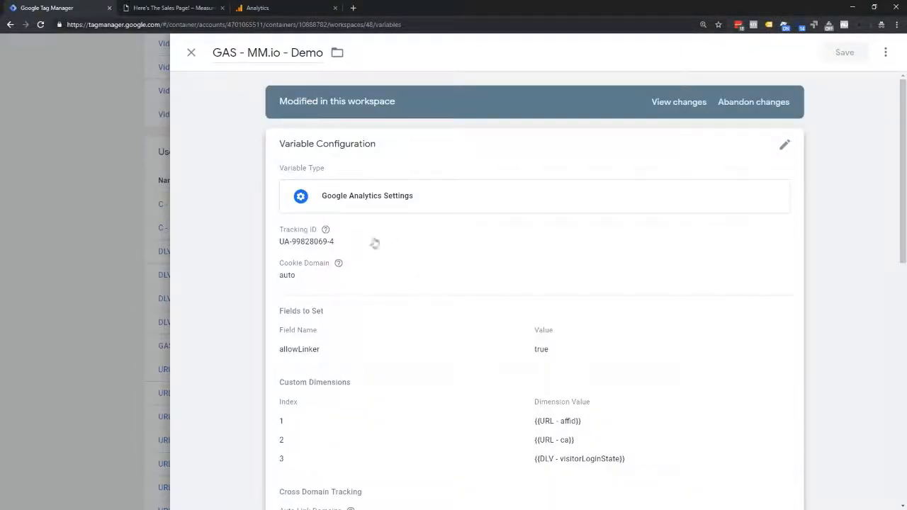
scroll(449, 345, "down", 3)
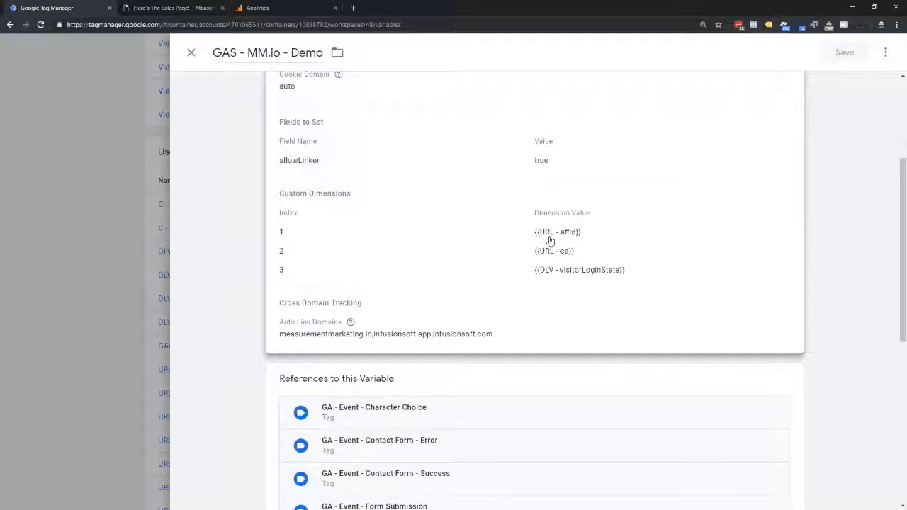
scroll(550, 241, "down", 1)
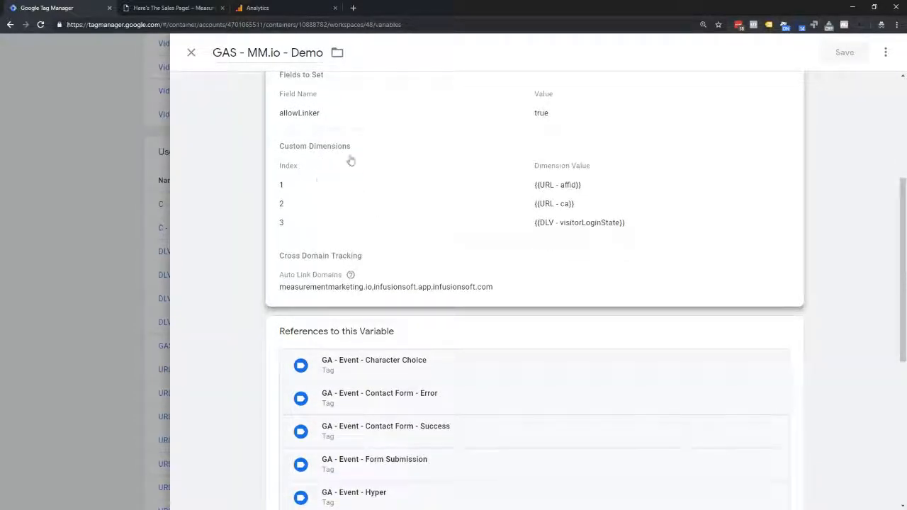
Open the variable's configuration for editing and add an empty custom metric row.
left_click(366, 198)
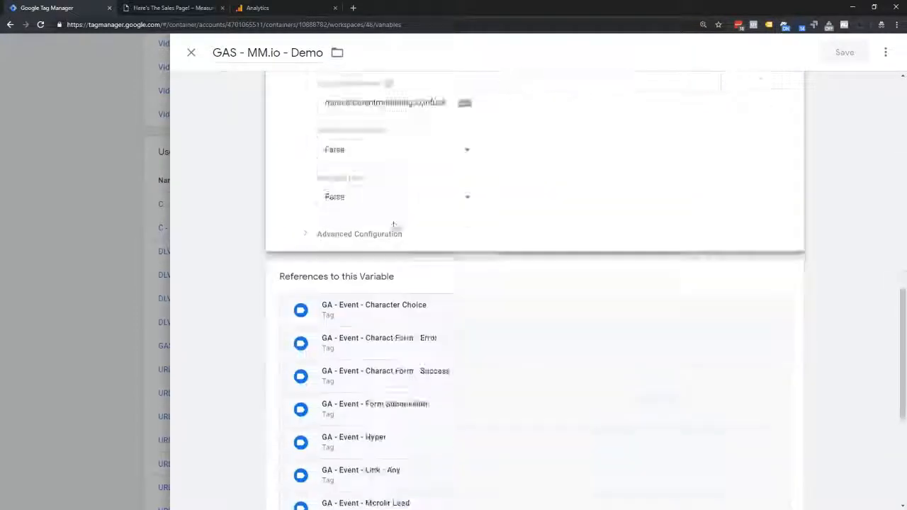
scroll(354, 269, "up", 2)
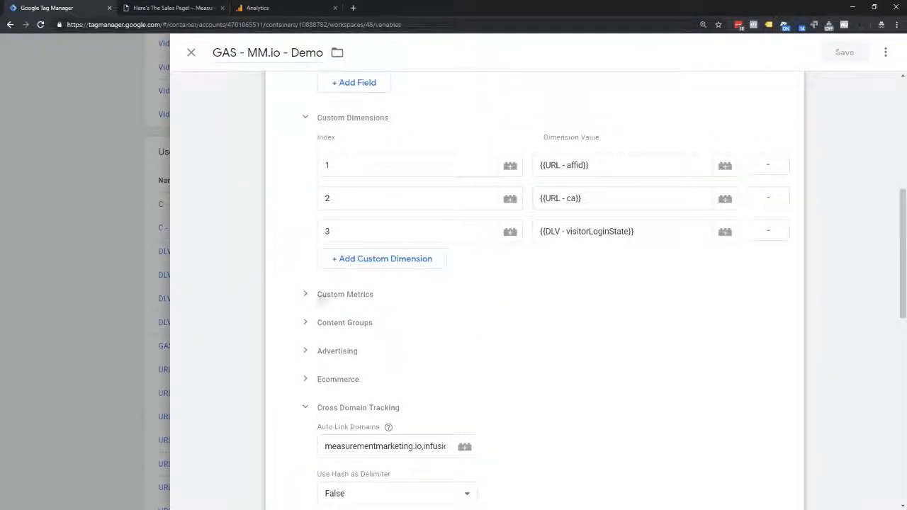
left_click(306, 295)
left_click(348, 337)
left_click(354, 344)
left_click(574, 339)
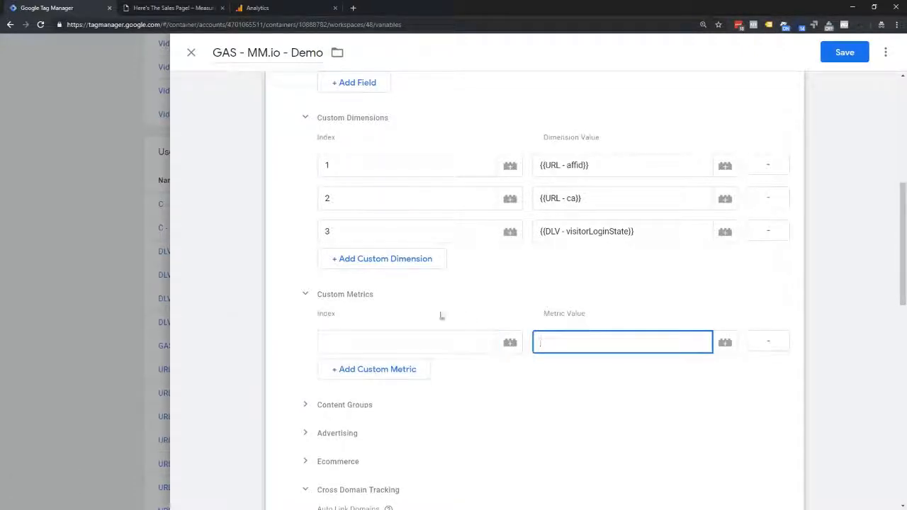
scroll(435, 310, "up", 1)
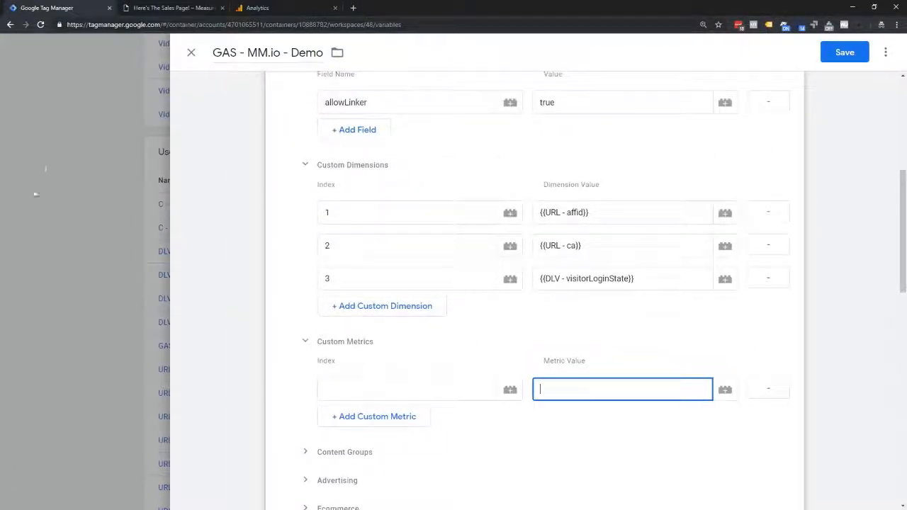